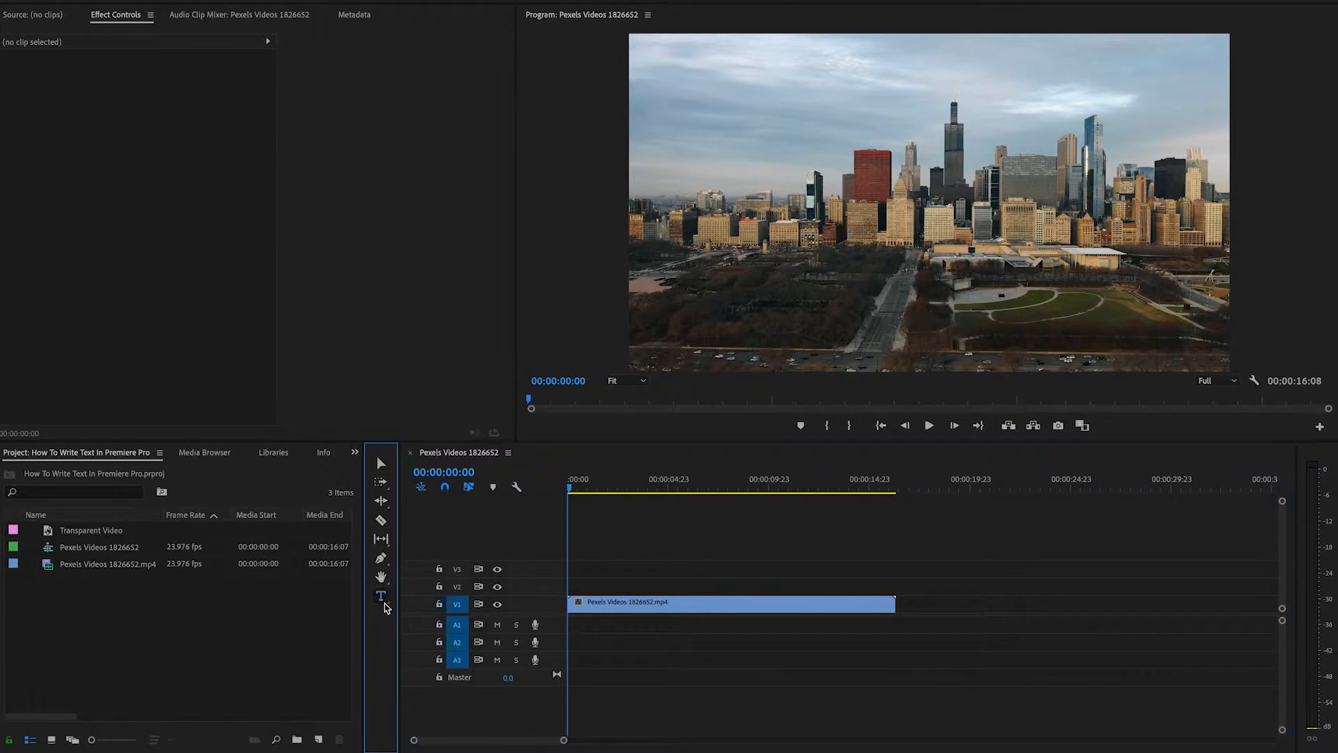
Add a text layer reading CHICAGO over the skyline and move it so the whole word fits inside the frame
click(731, 209)
click(731, 253)
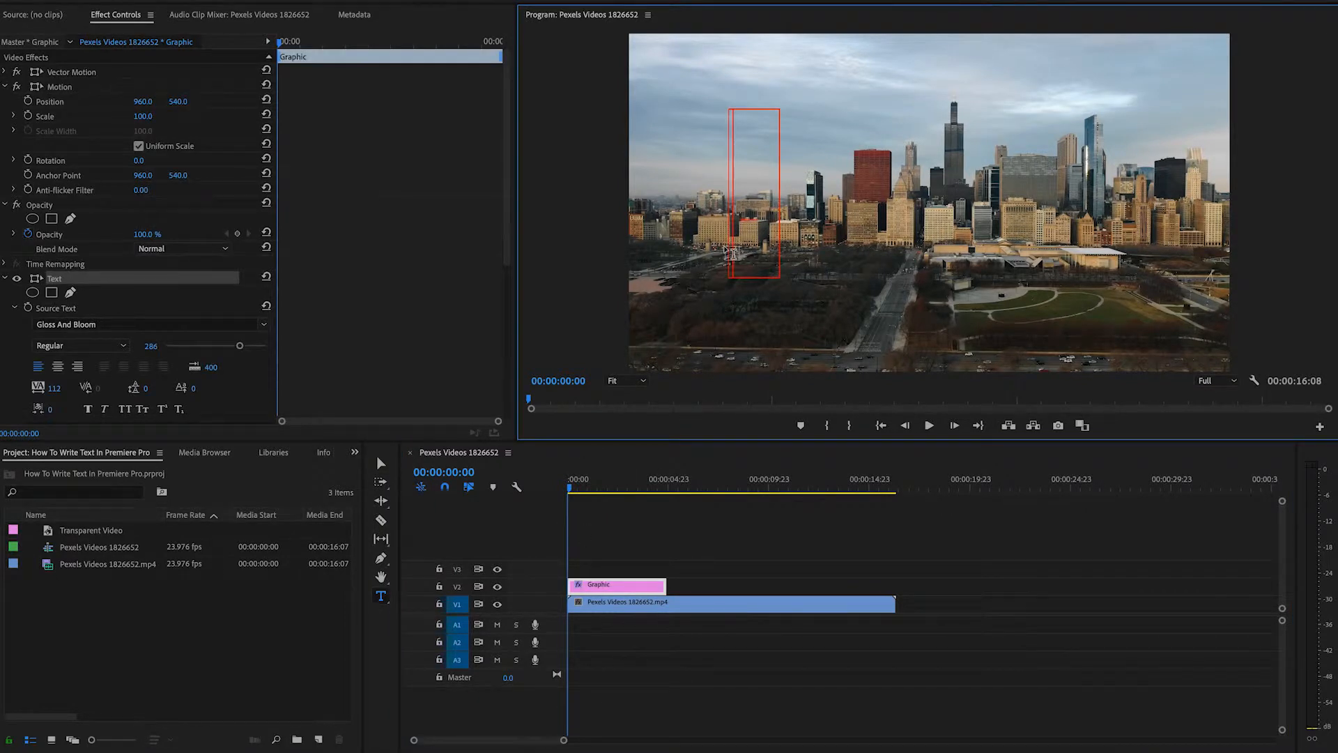
text(CHI)
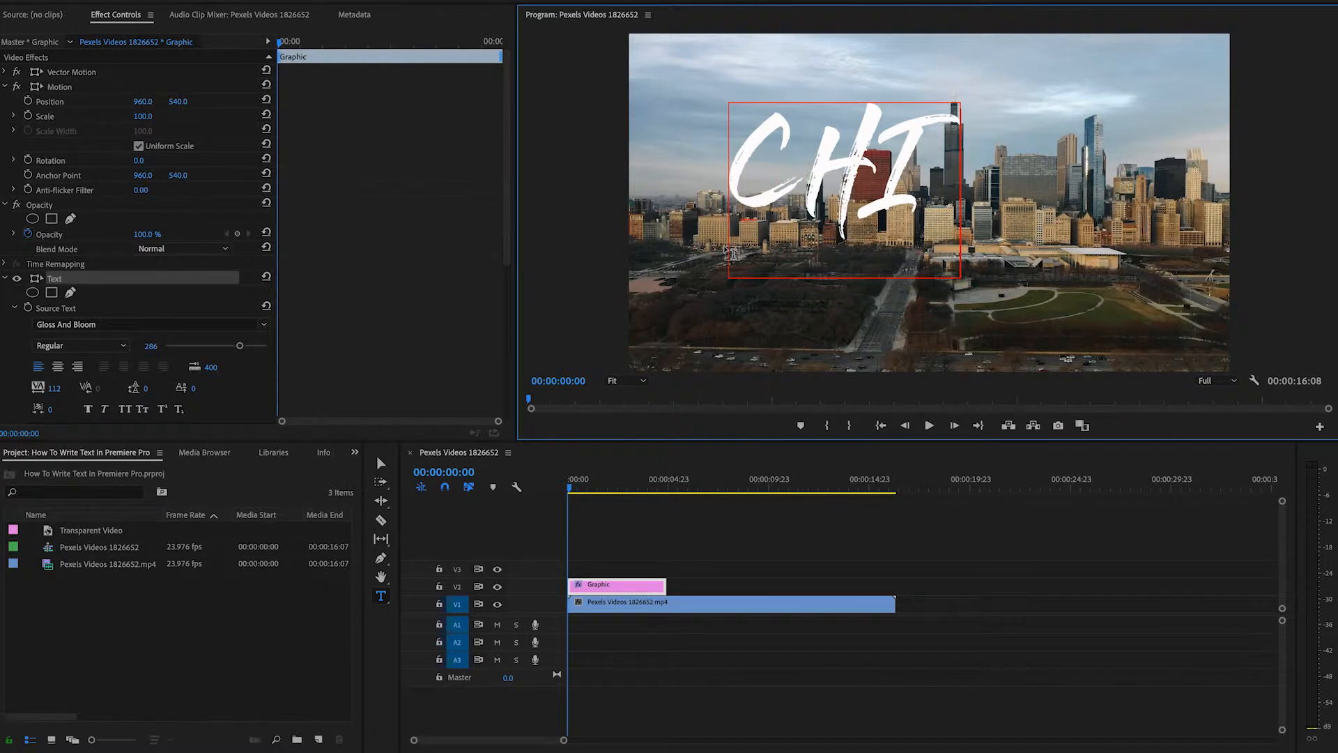
text(CAGO)
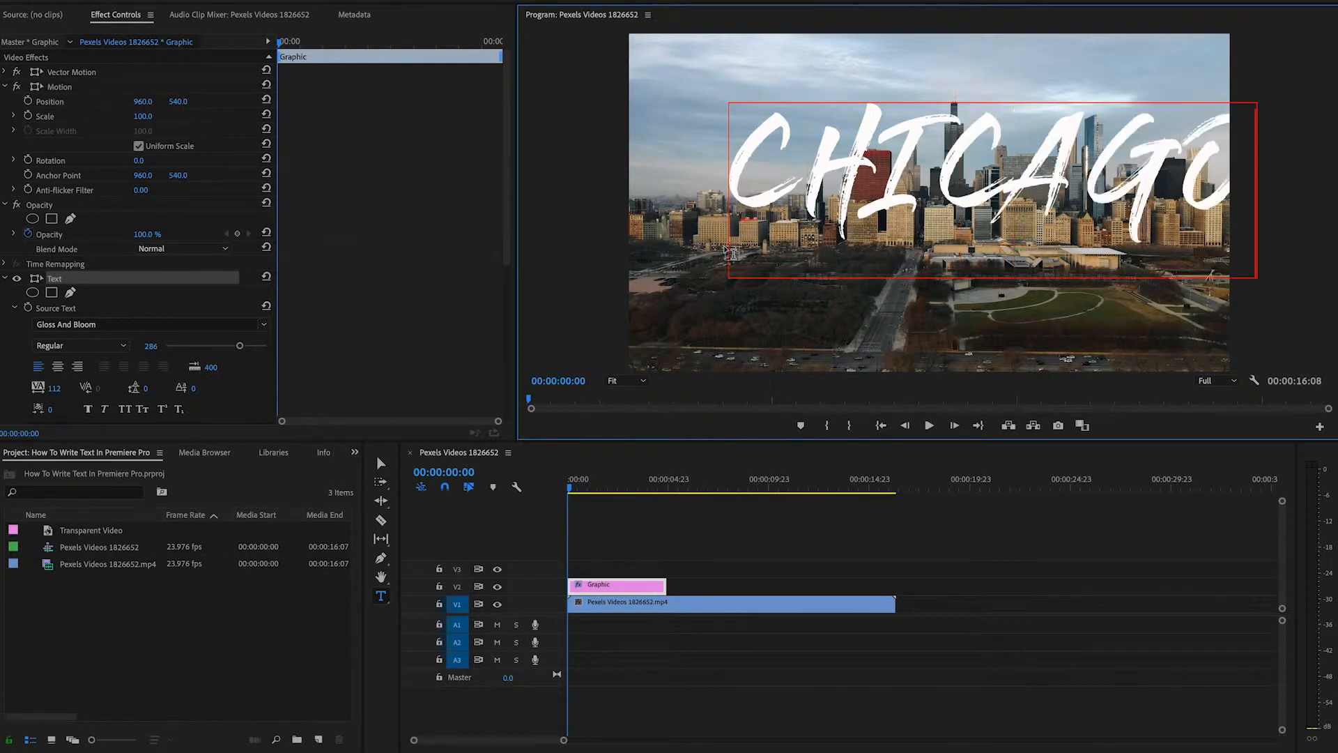
click(381, 462)
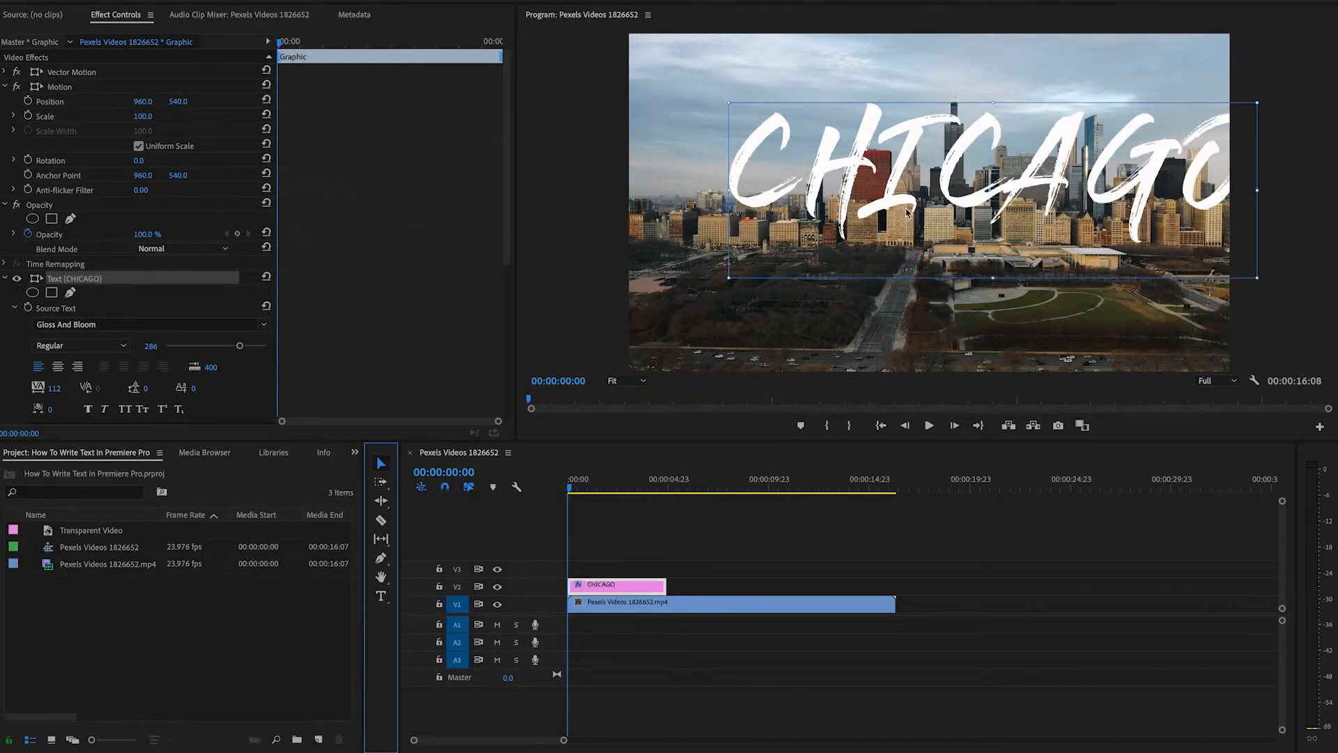
drag(920, 207, 844, 230)
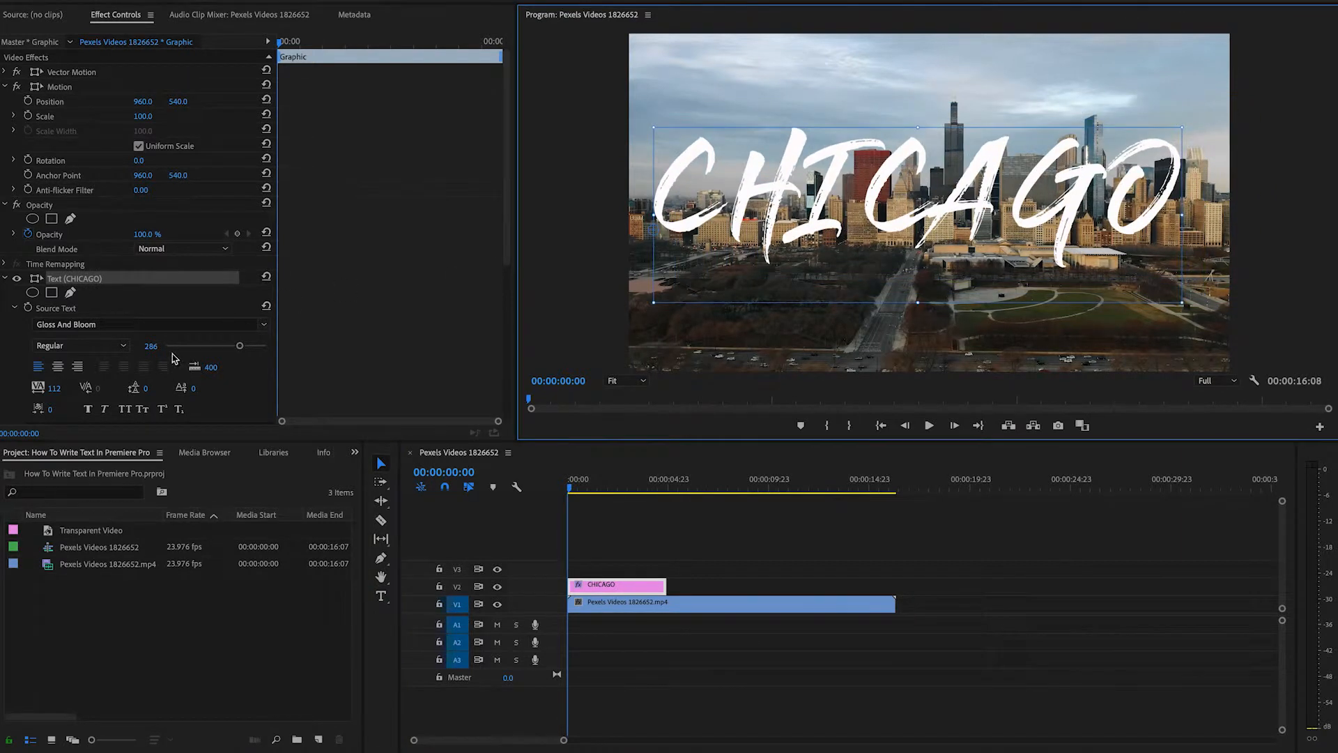
Centre-align the CHICAGO text, reposition it slightly lower in the frame and set its tracking to 166
click(57, 367)
drag(725, 184, 1004, 200)
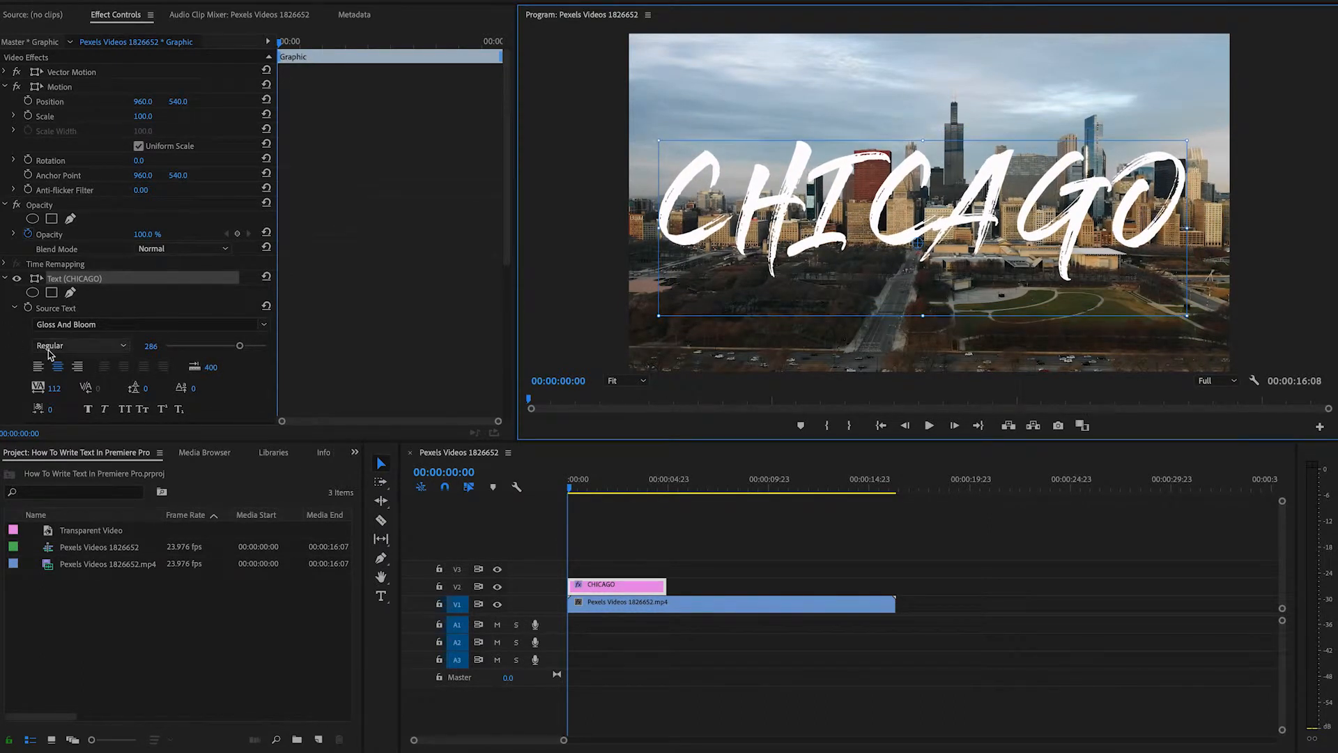
click(53, 389)
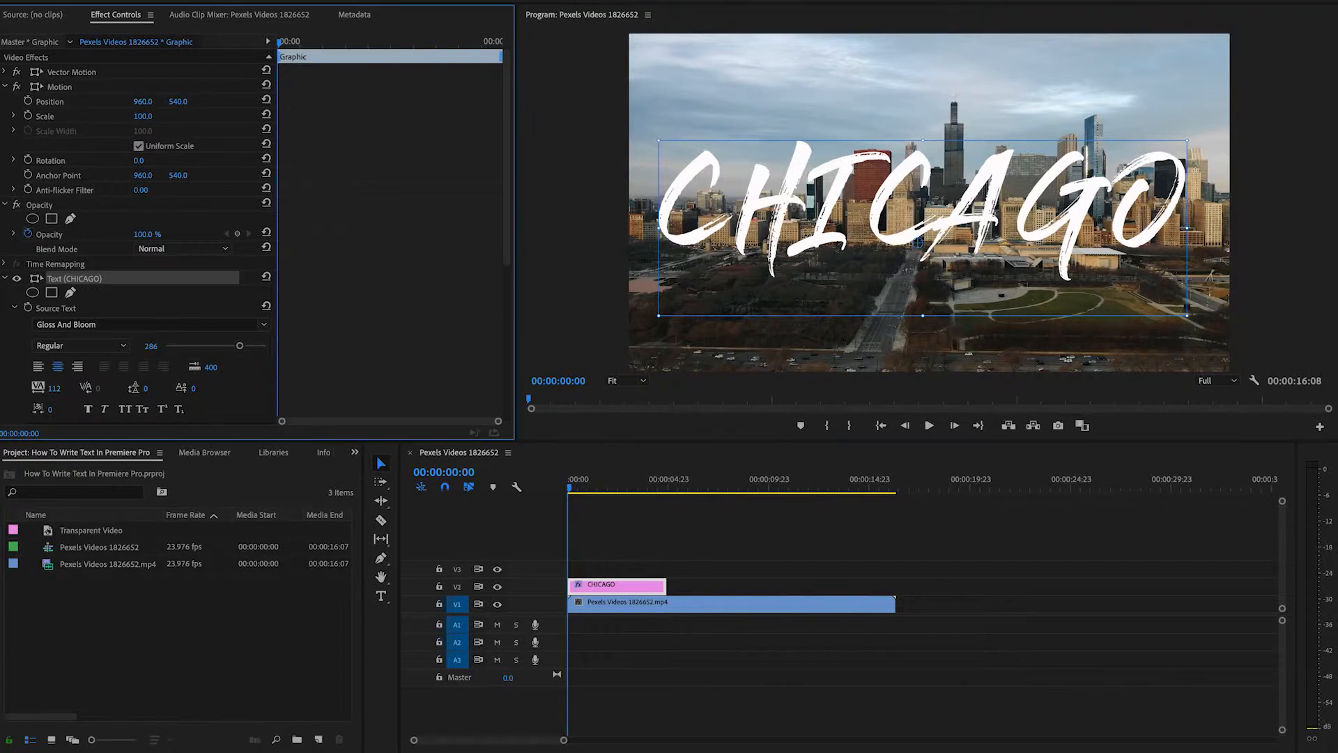
drag(54, 389, 91, 389)
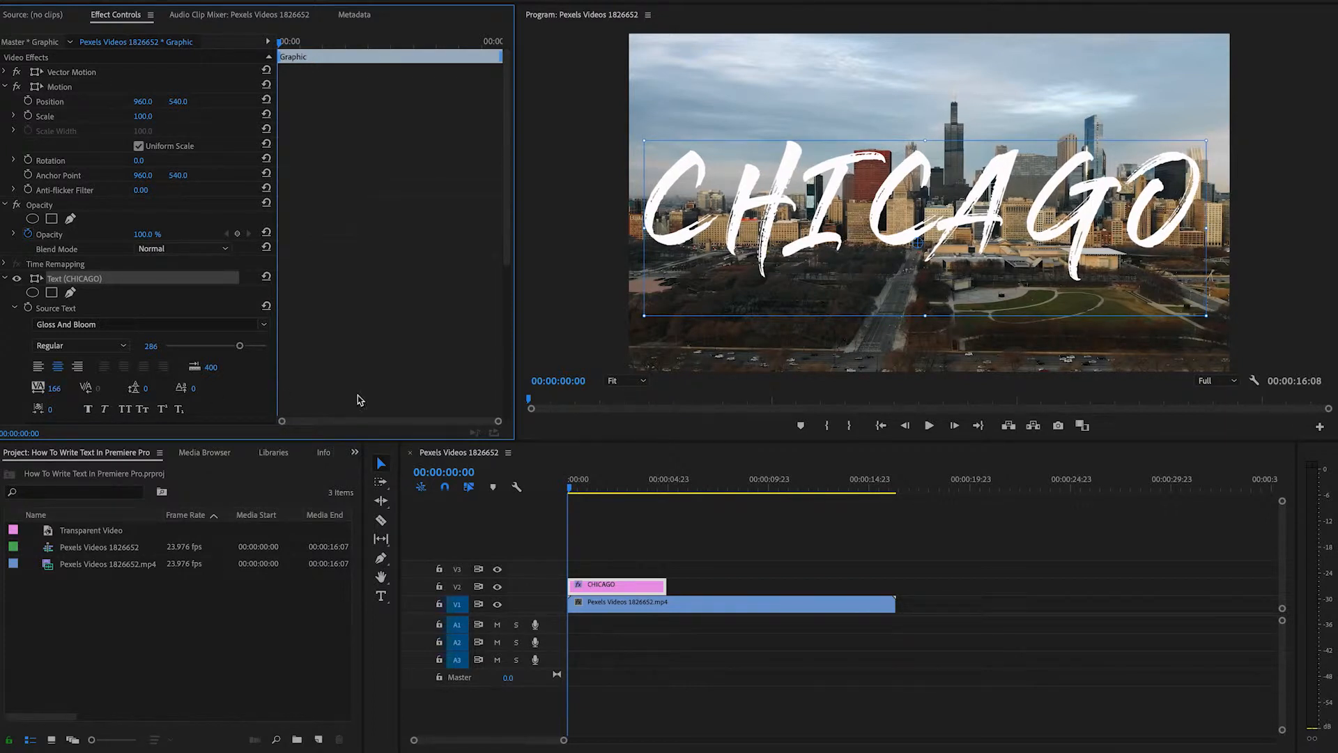
Try other fonts such as Harrington on the CHICAGO text and return to Gloss And Bloom
scroll(133, 325, down, 6)
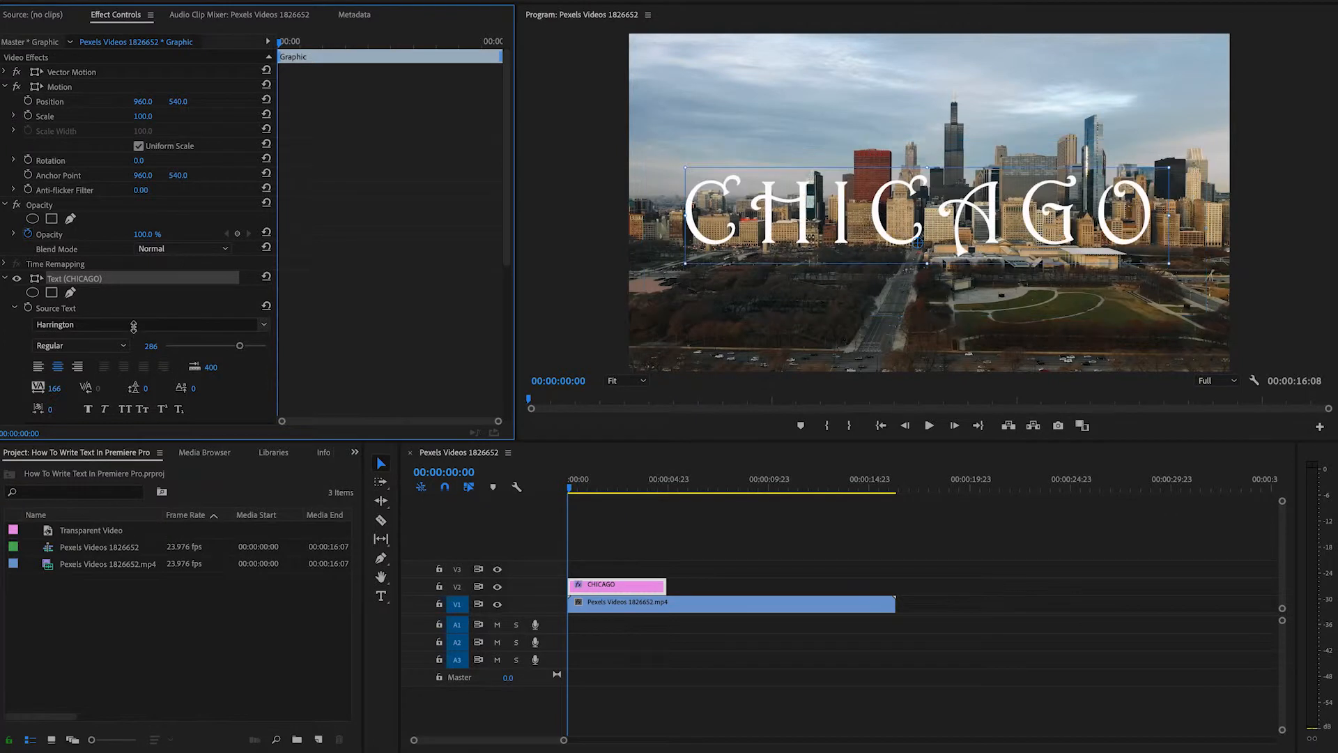
scroll(133, 325, down, 1)
scroll(133, 325, up, 6)
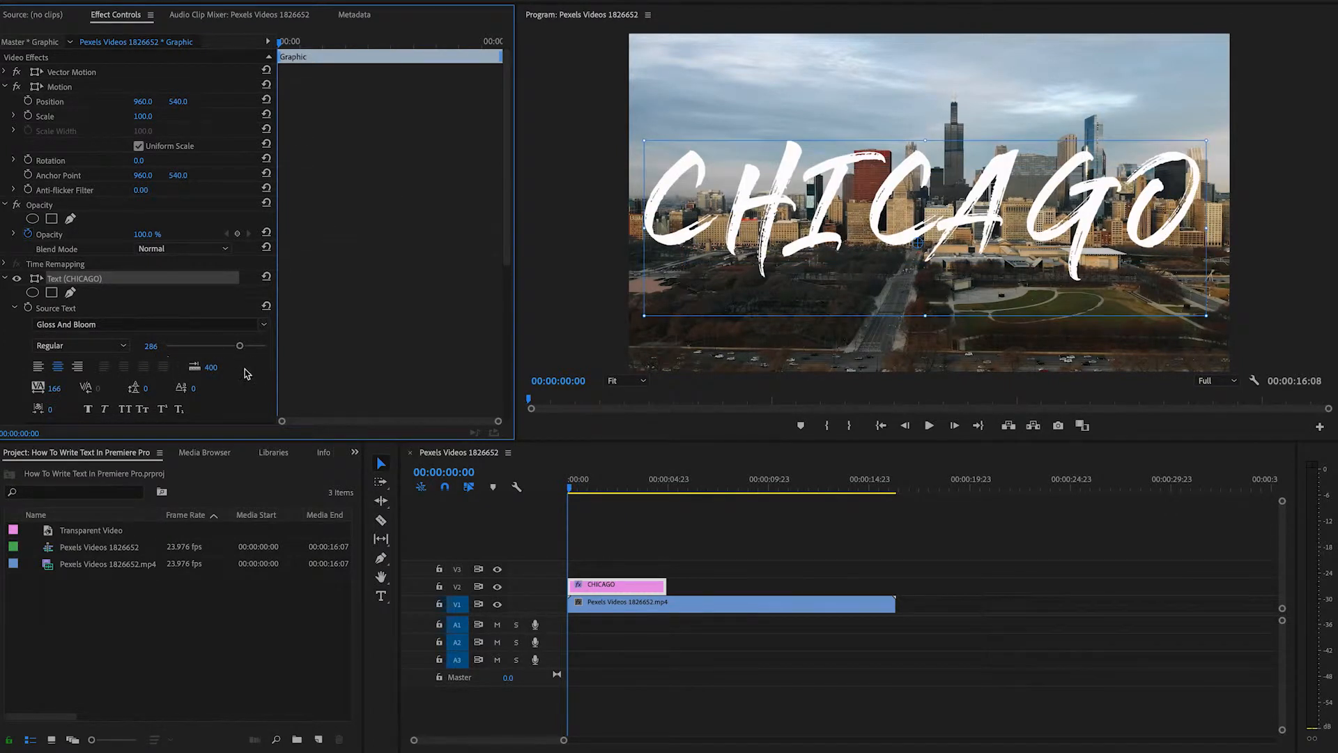
Change the fill colour of the CHICAGO text to red FC0303 and deselect the text
scroll(244, 381, down, 5)
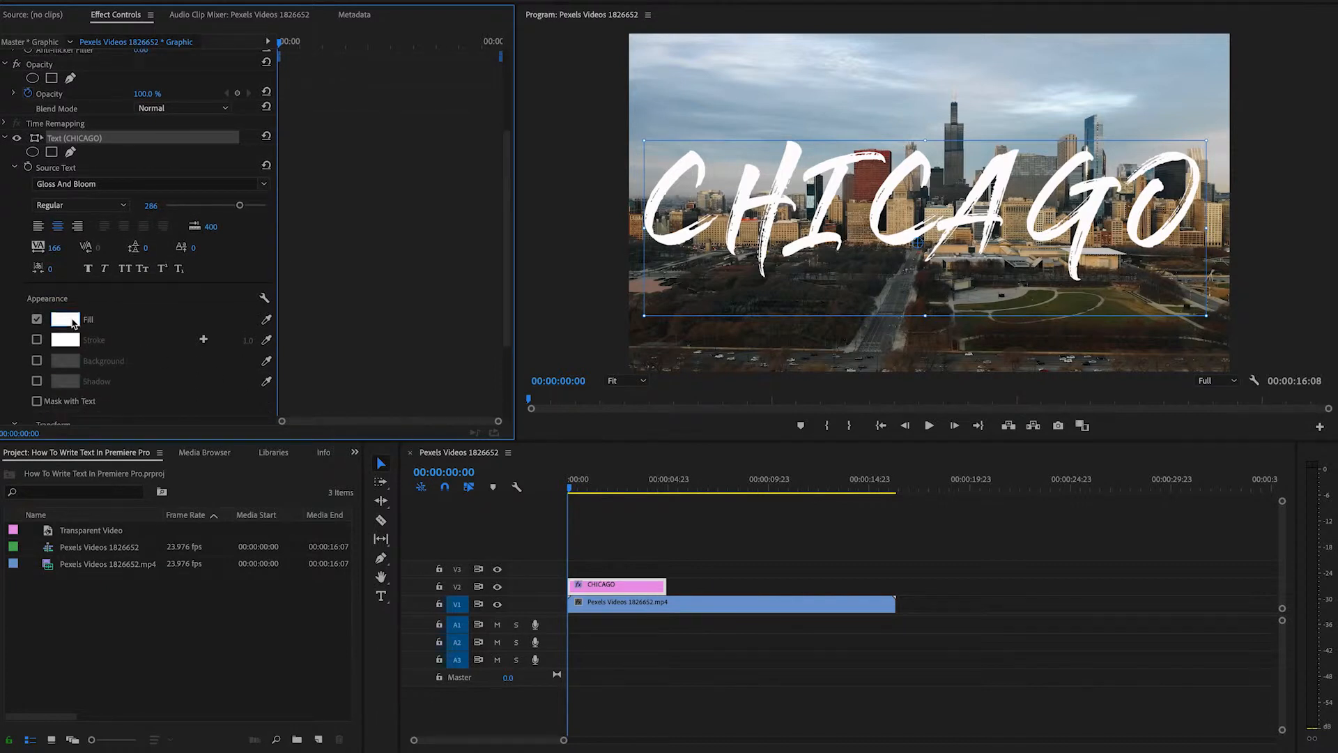
click(74, 322)
click(684, 323)
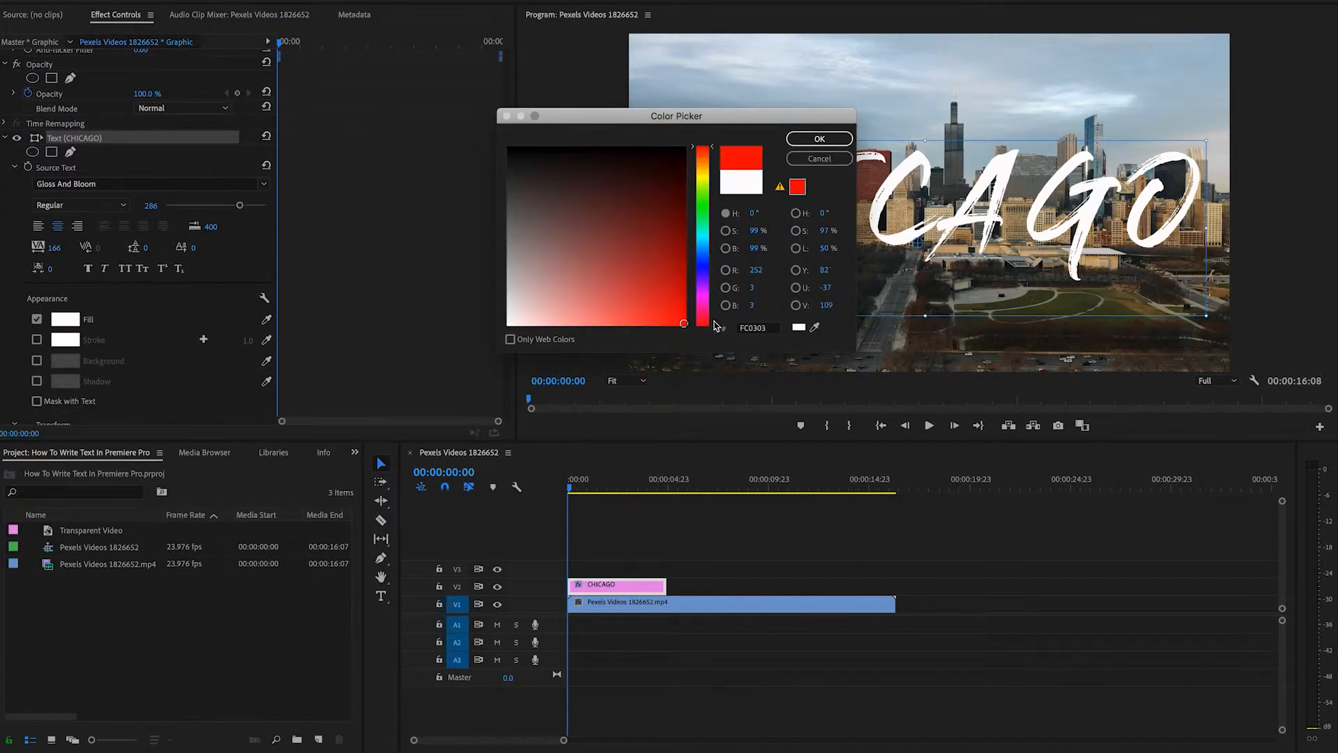
click(819, 140)
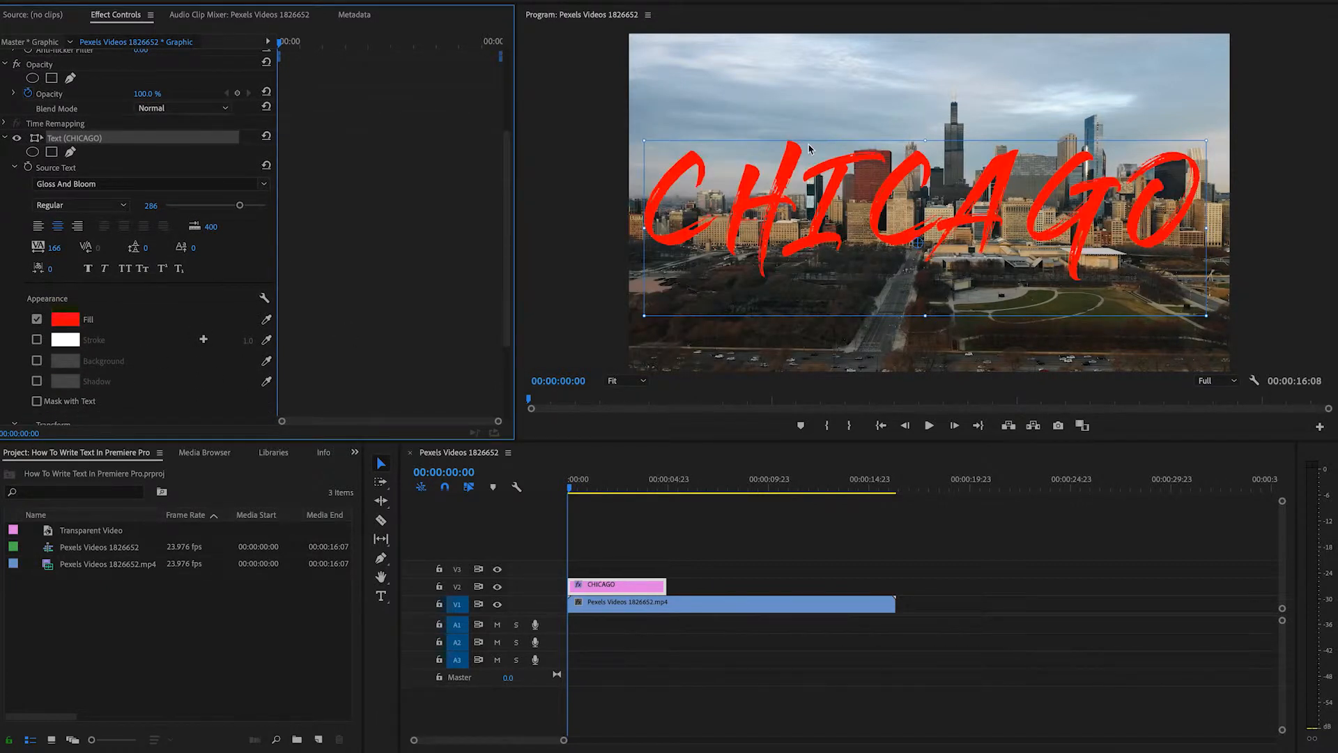
click(601, 176)
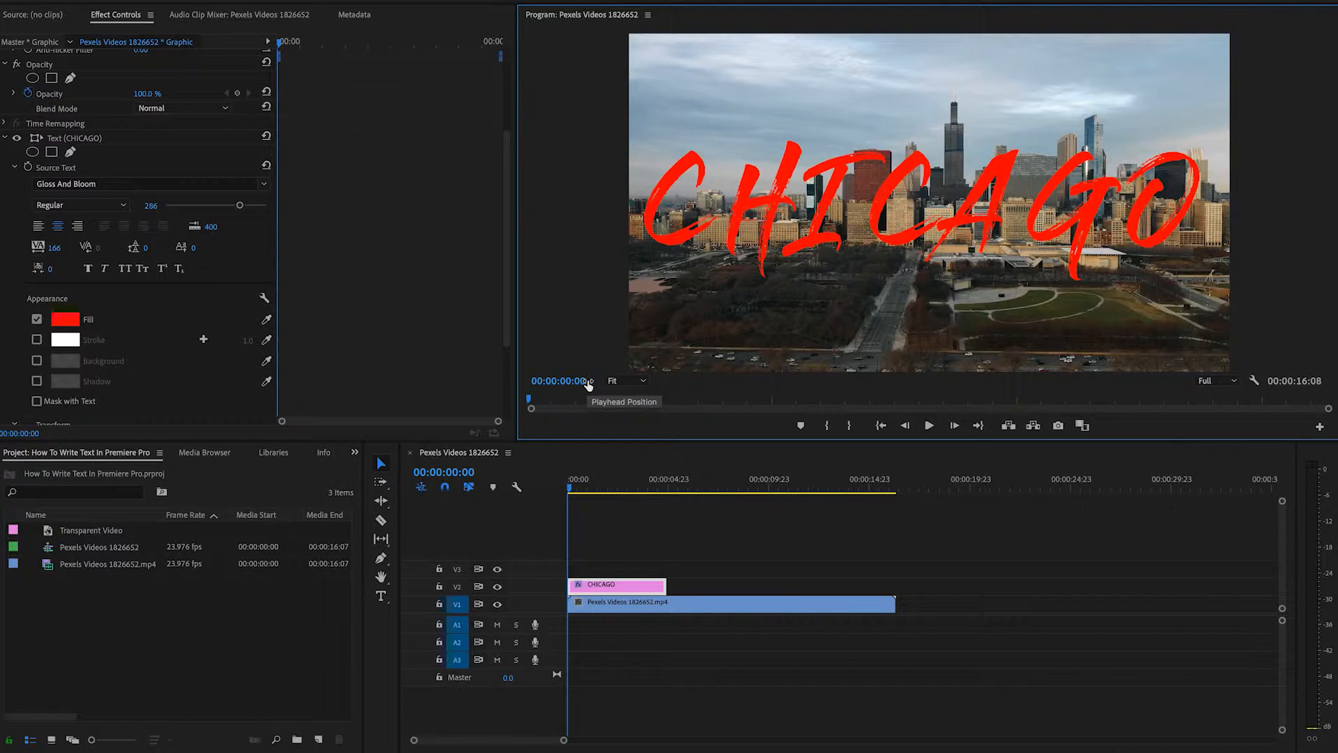
Create a transparent video item and delete the duplicate Transparent Video from the project
click(118, 0)
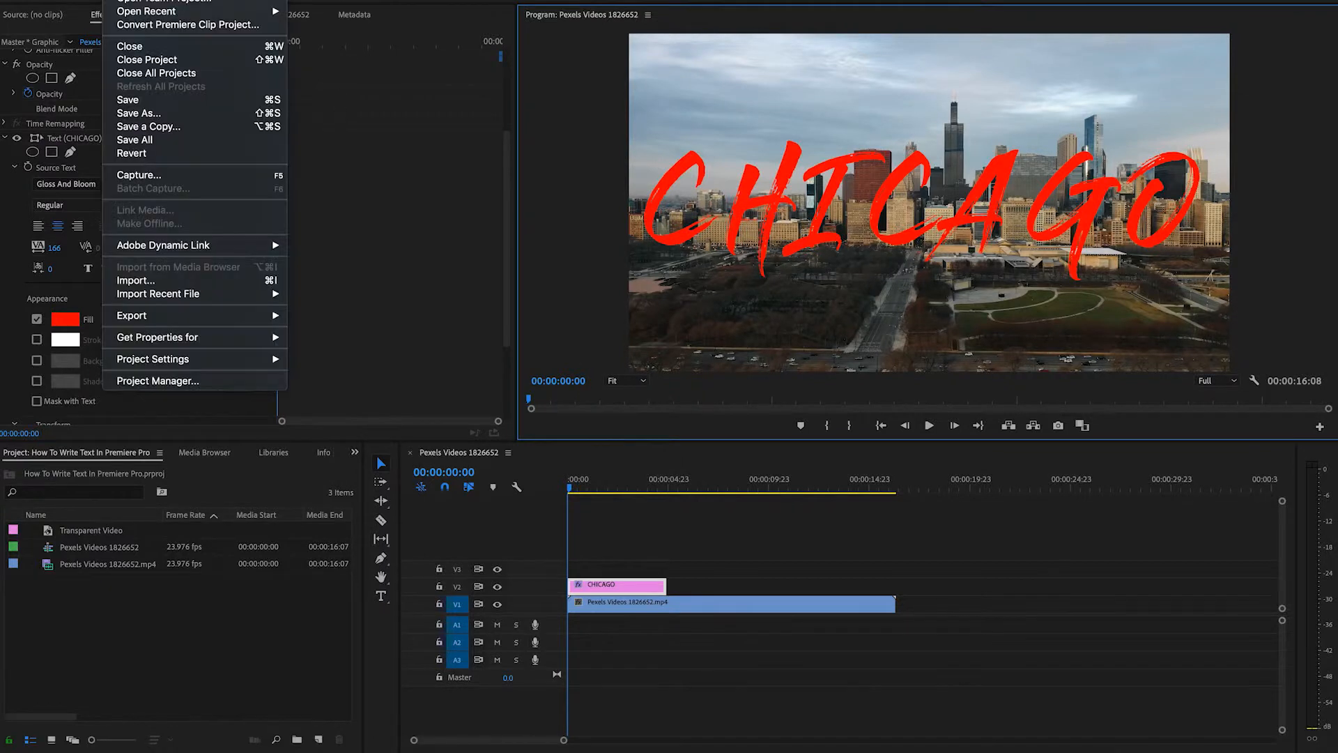
mouse_move(209, 0)
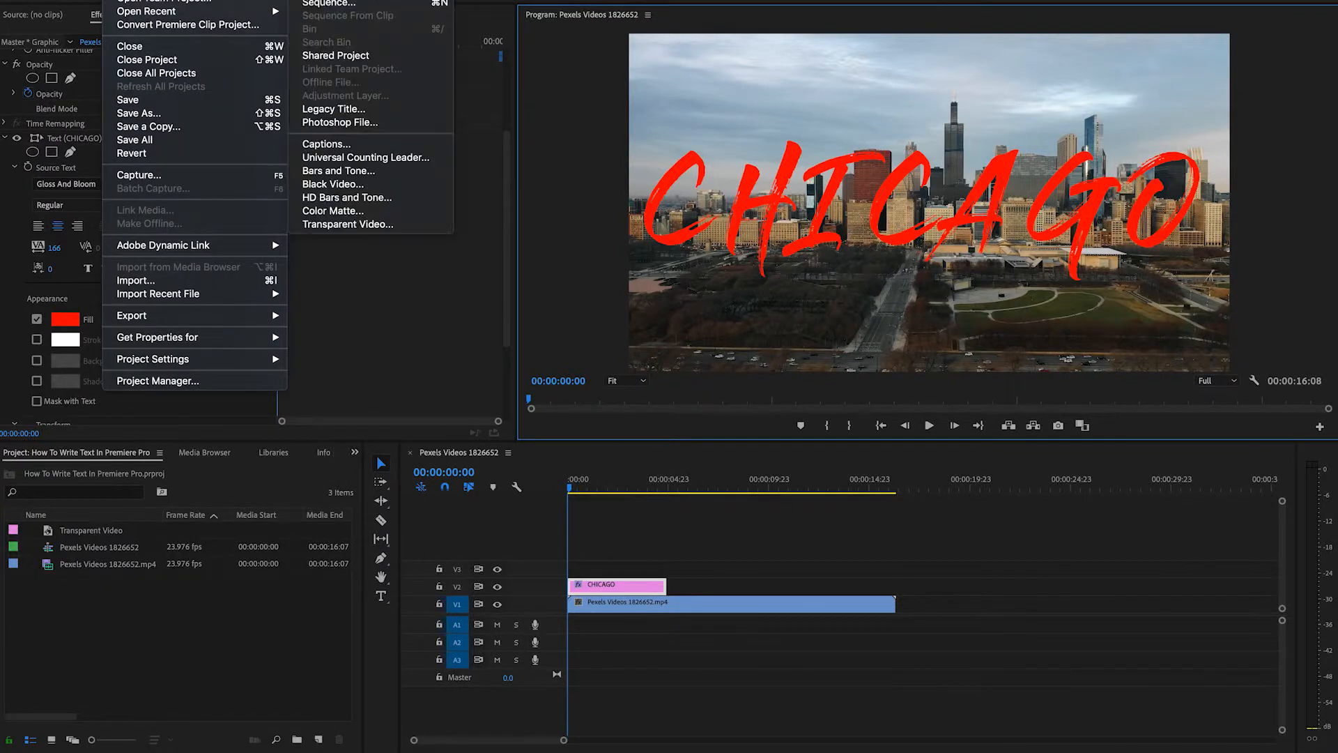
click(359, 226)
click(753, 422)
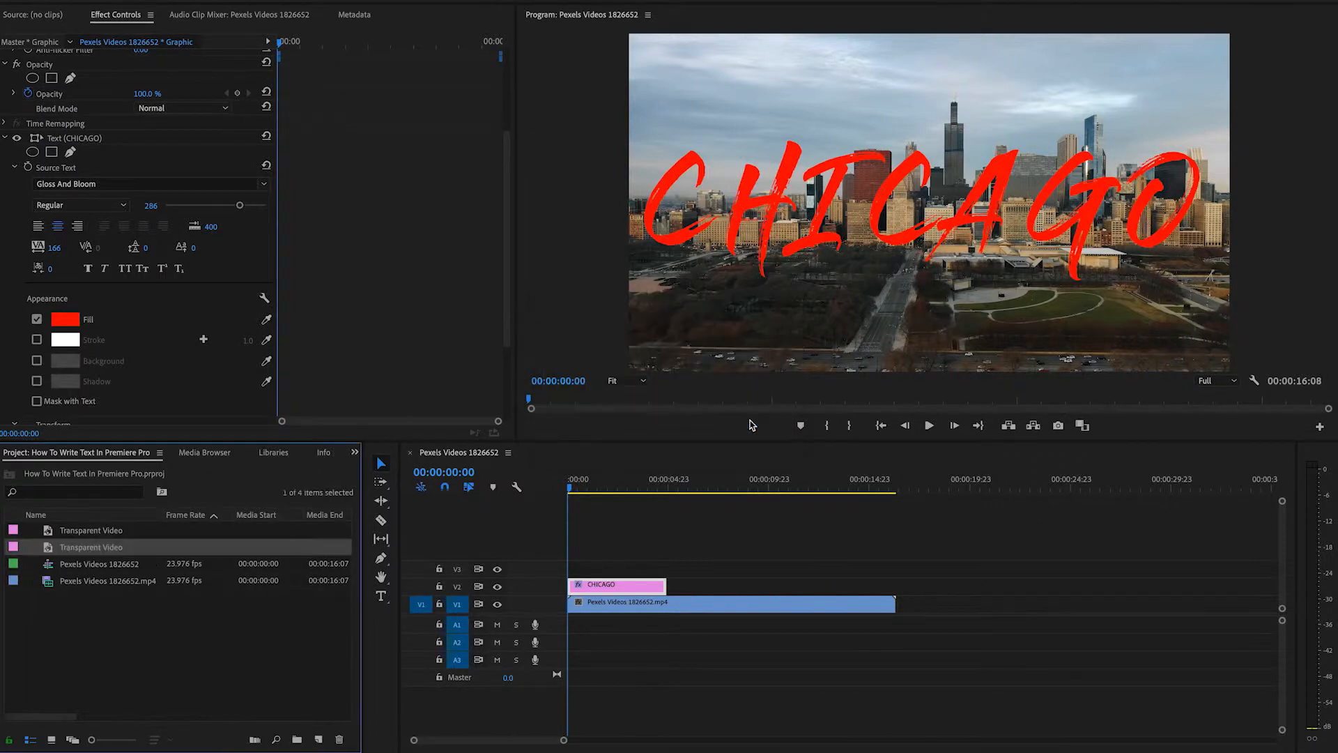
click(83, 531)
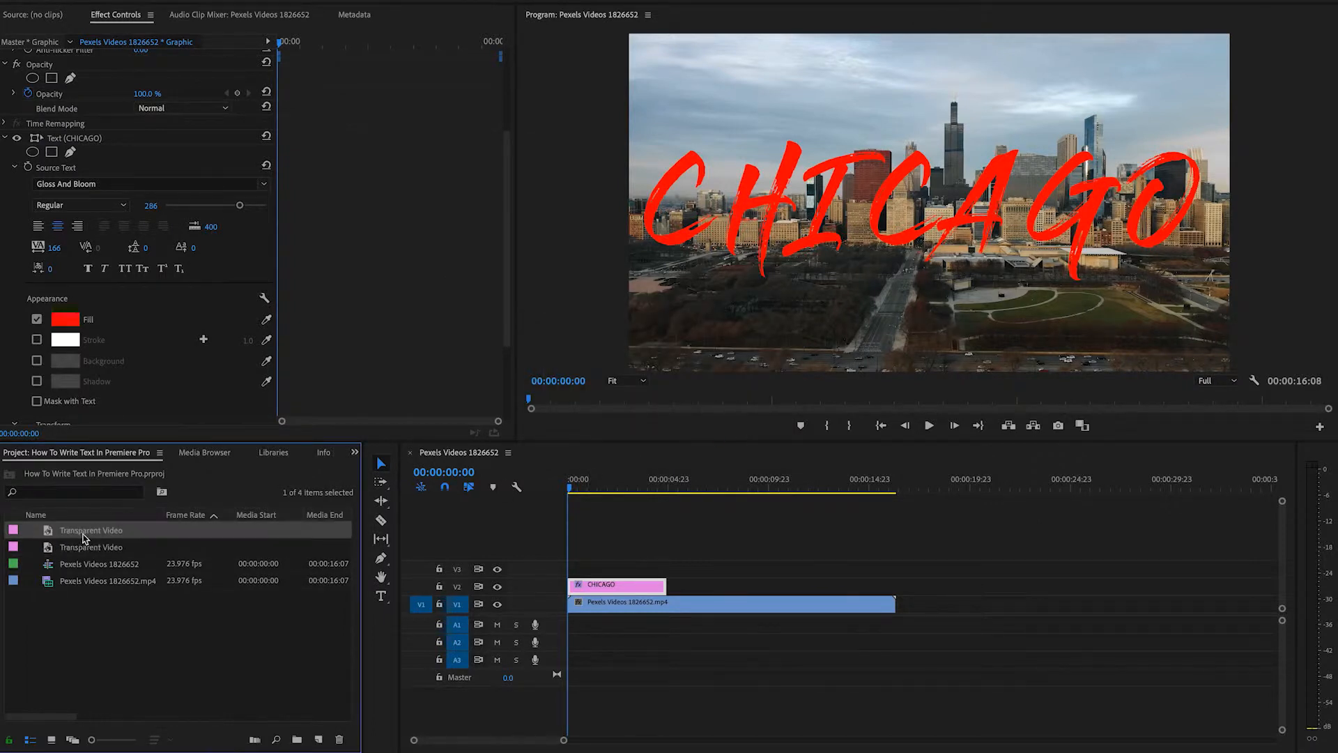
key(Delete)
Place the Transparent Video on V3 at the sequence start and extend it and the CHICAGO clip to the same end
drag(84, 531, 567, 572)
drag(716, 566, 807, 578)
click(737, 544)
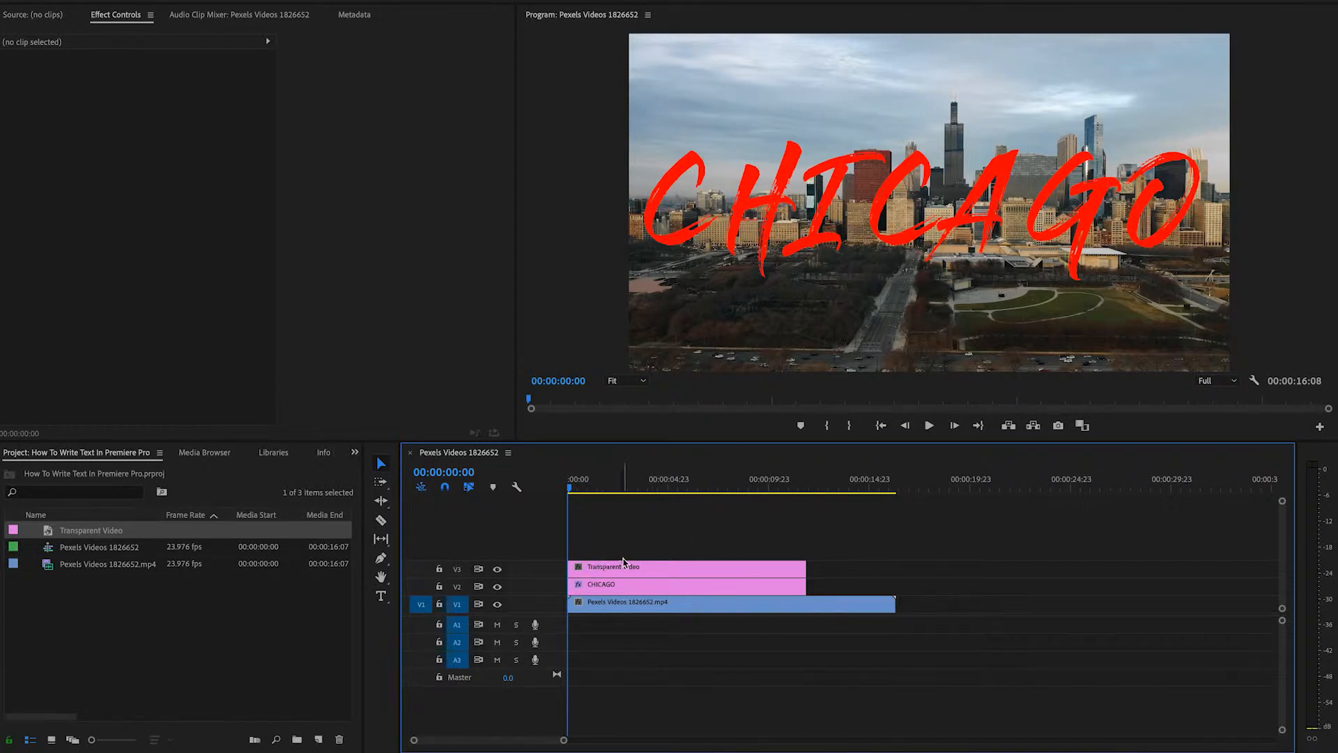
Find the Write-on effect, apply it to the Transparent Video clip on V3 and clear the effects search
click(670, 570)
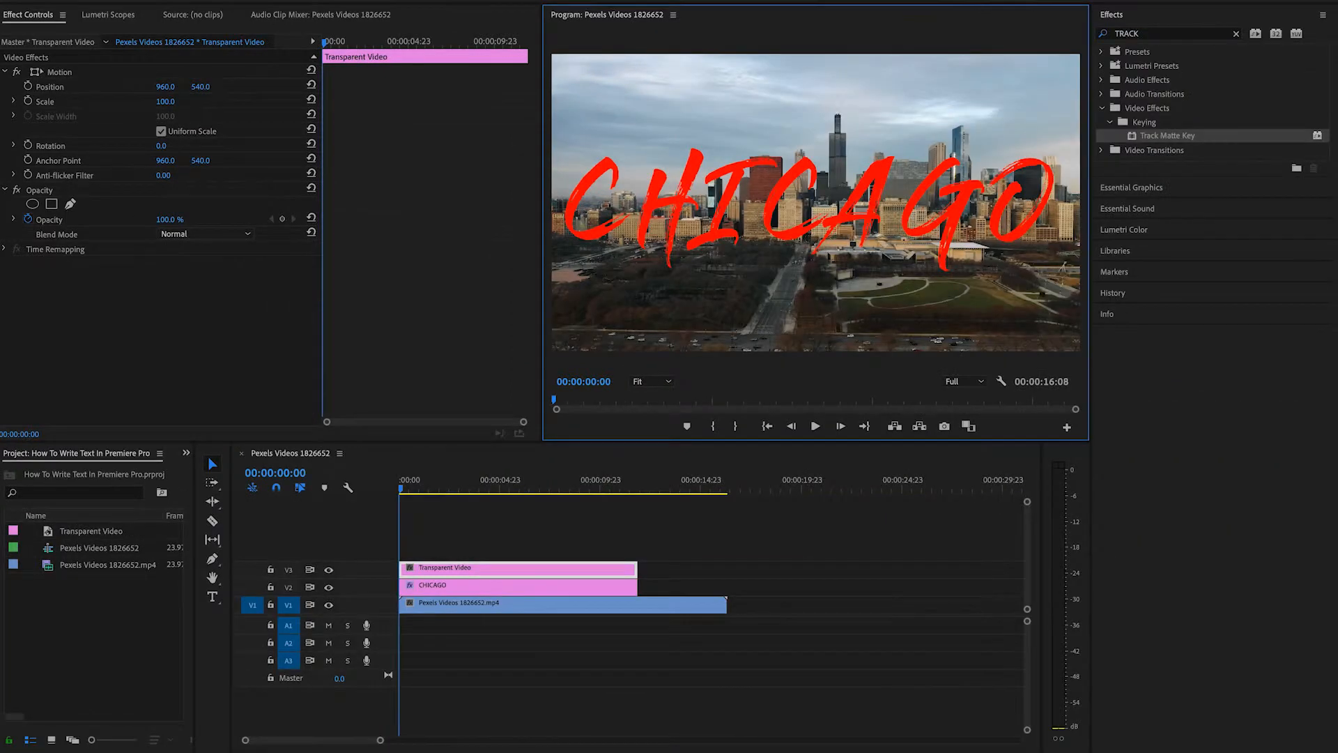
click(1236, 33)
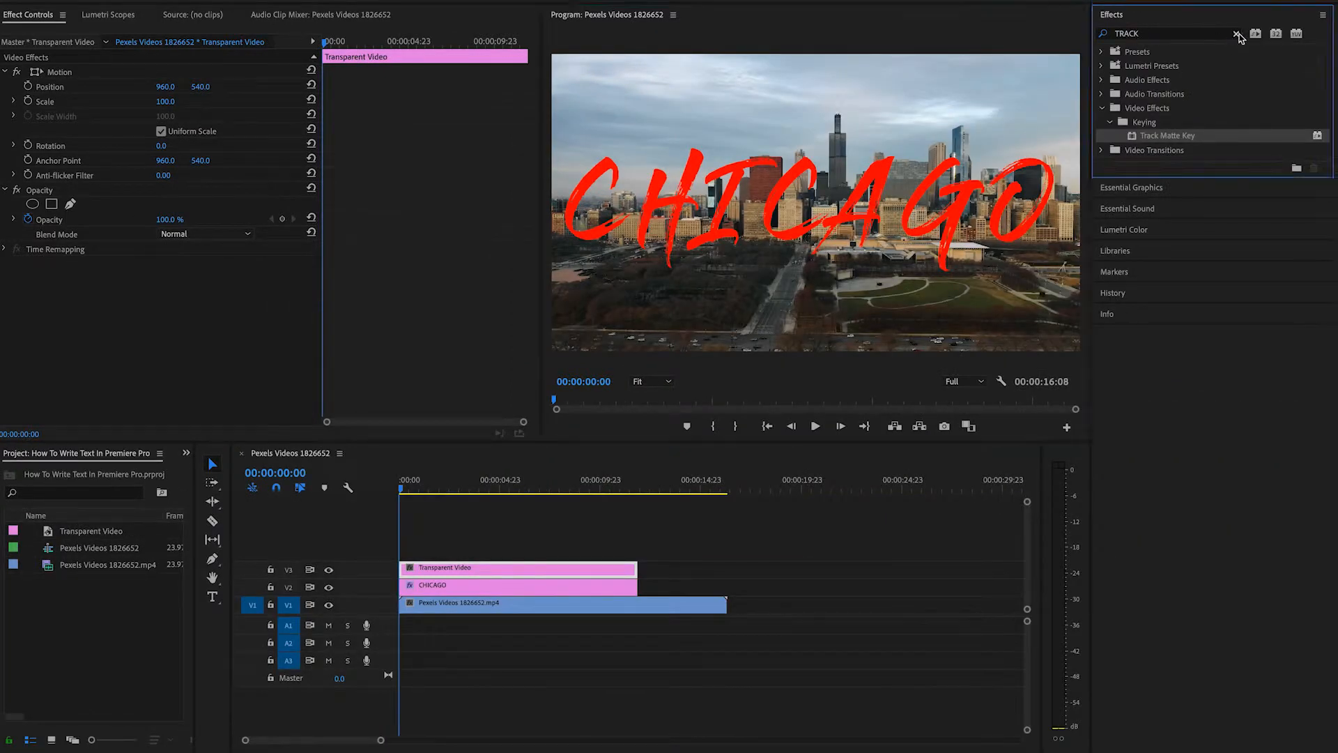
click(1140, 36)
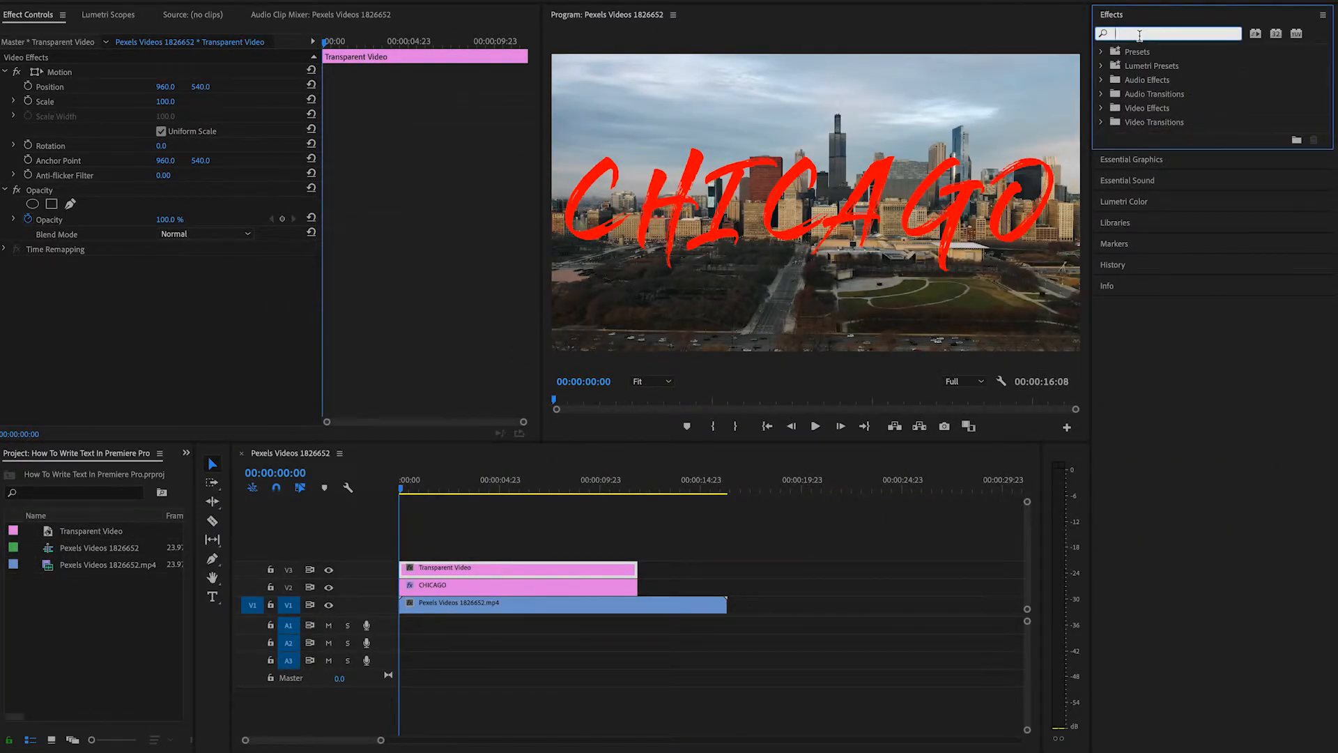
text(WRITE ON)
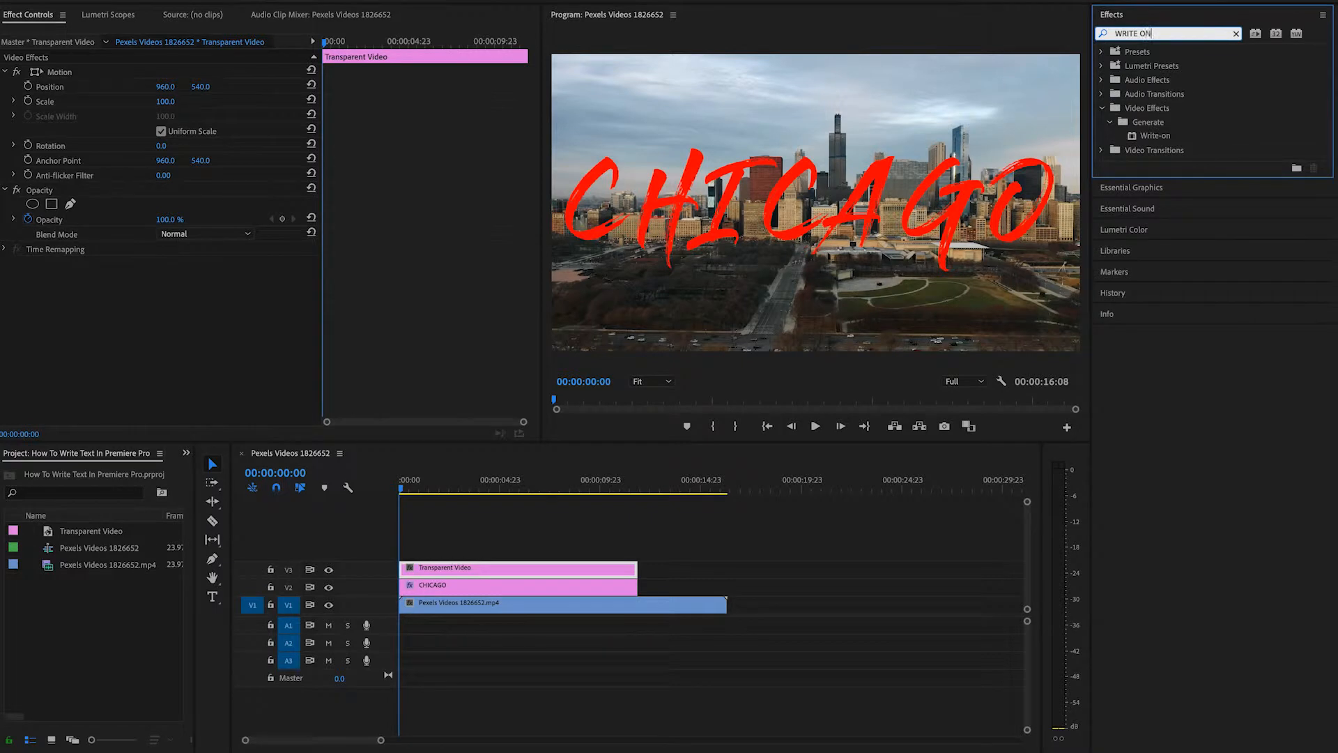
drag(1161, 136, 503, 571)
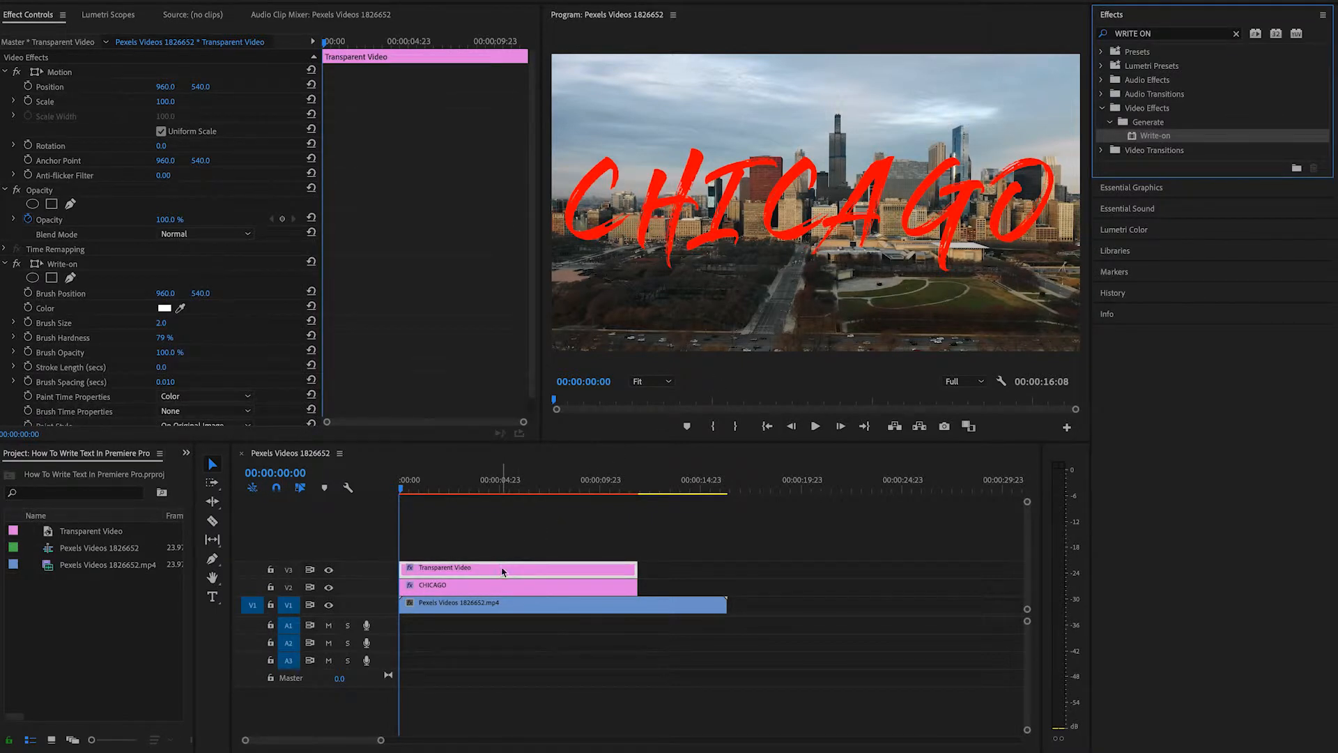
click(1237, 34)
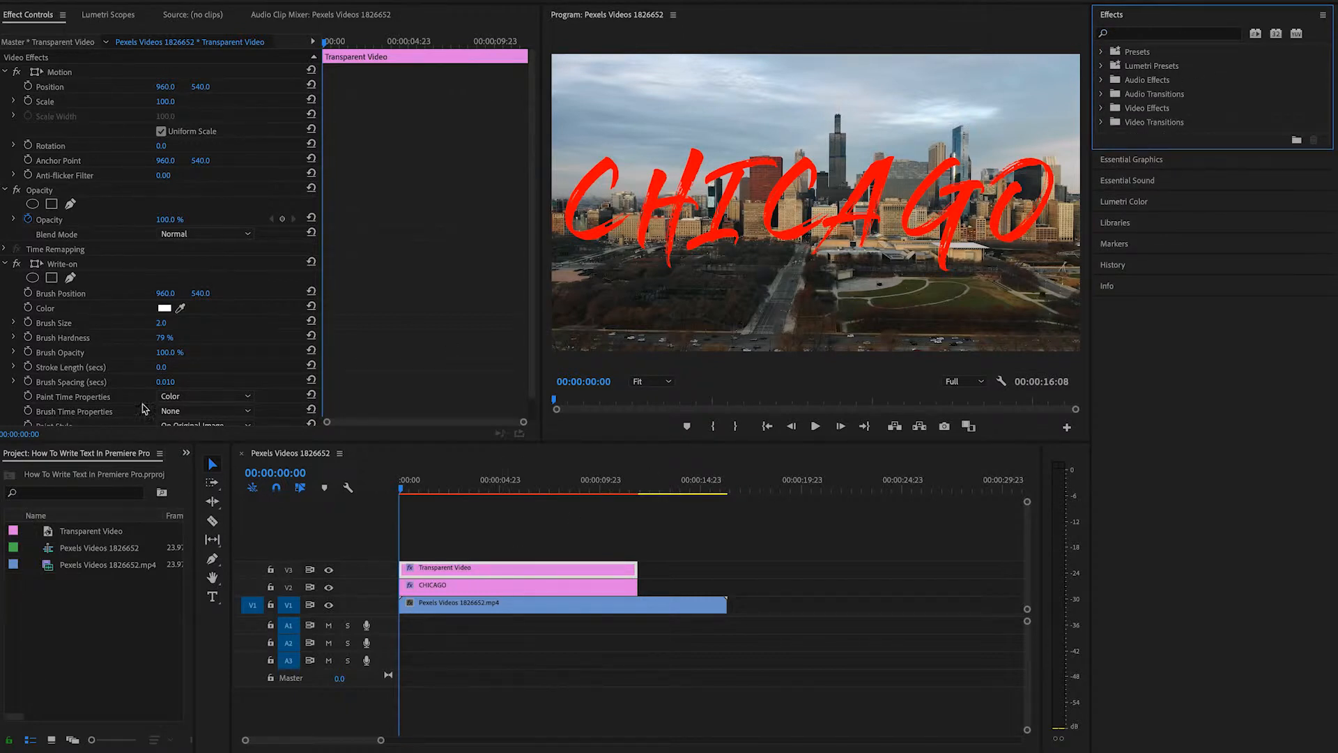
Set the Write-on effect's brush size to 20 and its brush spacing to 0.001 seconds
click(57, 265)
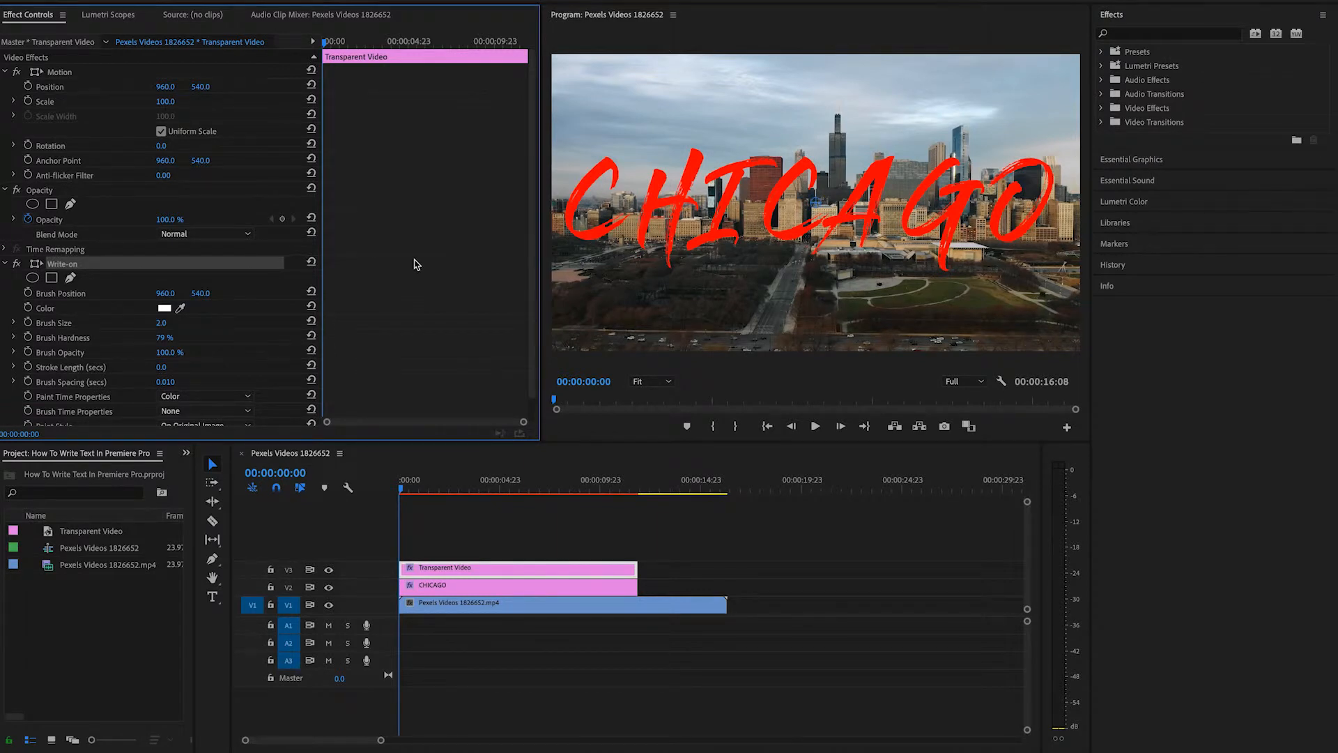
click(161, 323)
text(20)
key(Return)
click(166, 382)
text(0)
key(Return)
Set the Write-on effect's stroke length to 11 seconds and its brush size to 43
click(163, 367)
mouse_move(401, 489)
mouse_down()
mouse_move(705, 493)
mouse_move(394, 497)
mouse_up()
click(182, 367)
key(Return)
drag(162, 323, 159, 322)
Turn on brush position keyframing at 00:00:00:00 and place the Write-on brush at the tip of the C, about 229.8, 482.6
mouse_move(817, 206)
mouse_down()
mouse_move(692, 158)
mouse_move(890, 165)
mouse_move(761, 172)
mouse_move(781, 147)
mouse_move(799, 197)
mouse_up()
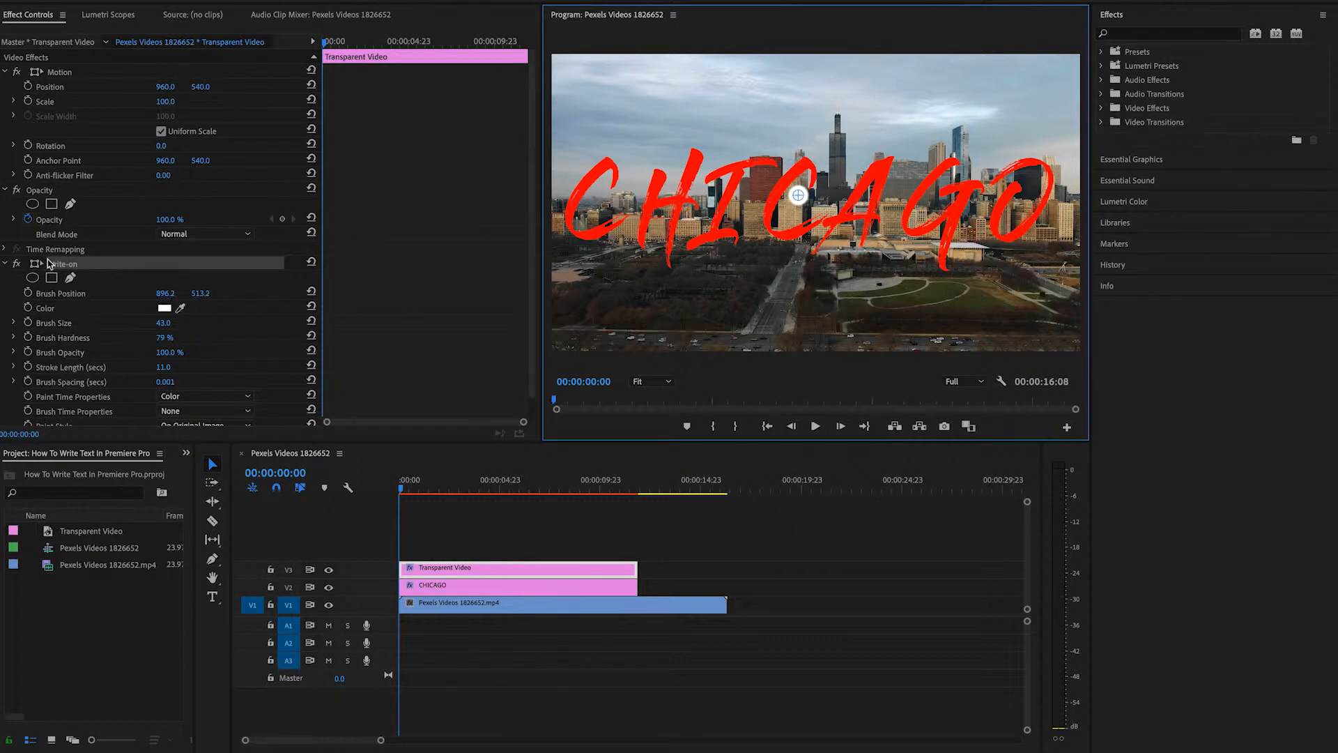
click(29, 294)
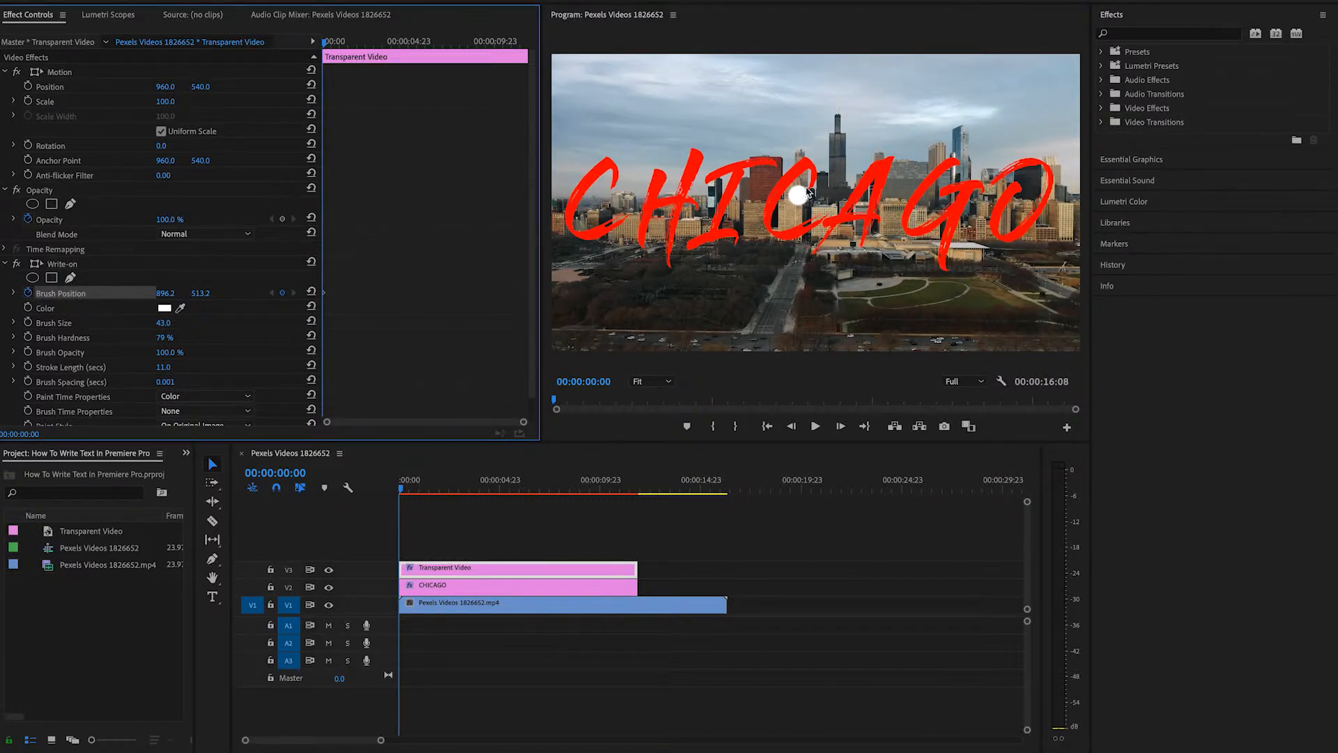
click(103, 268)
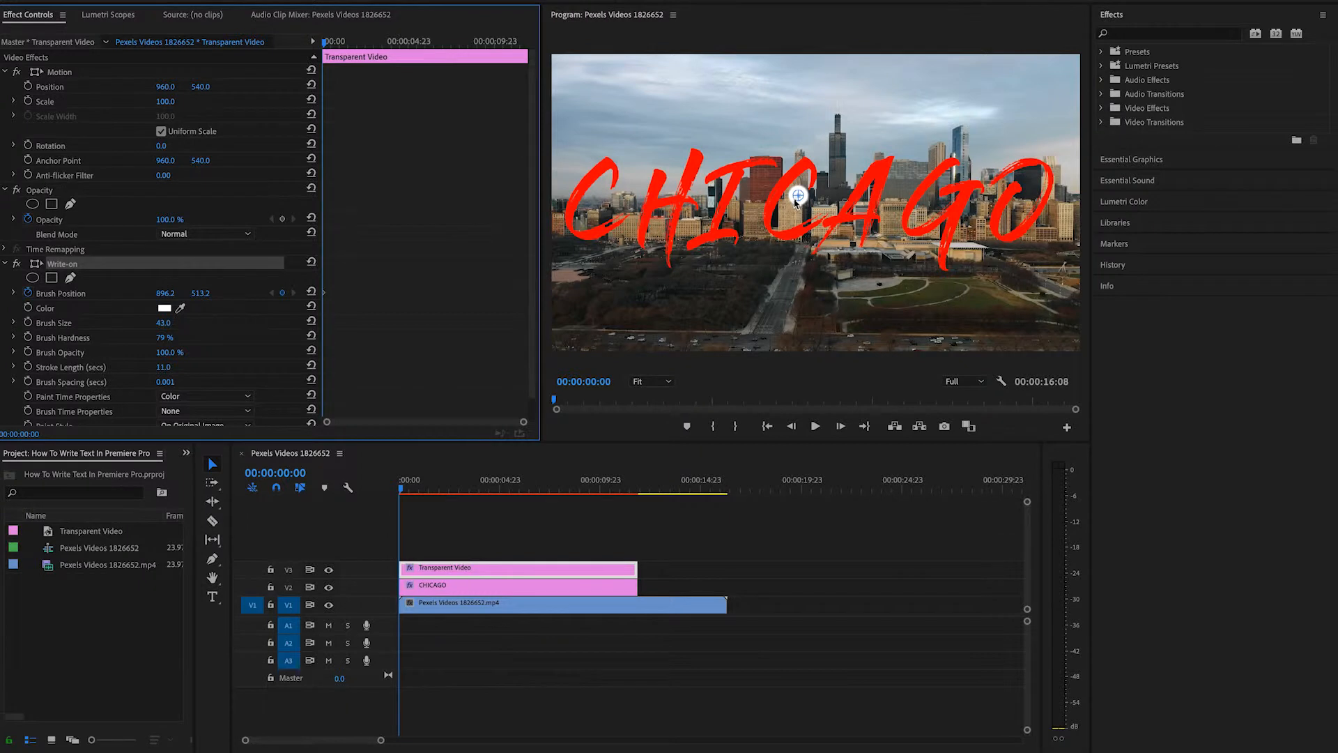
drag(796, 200, 616, 190)
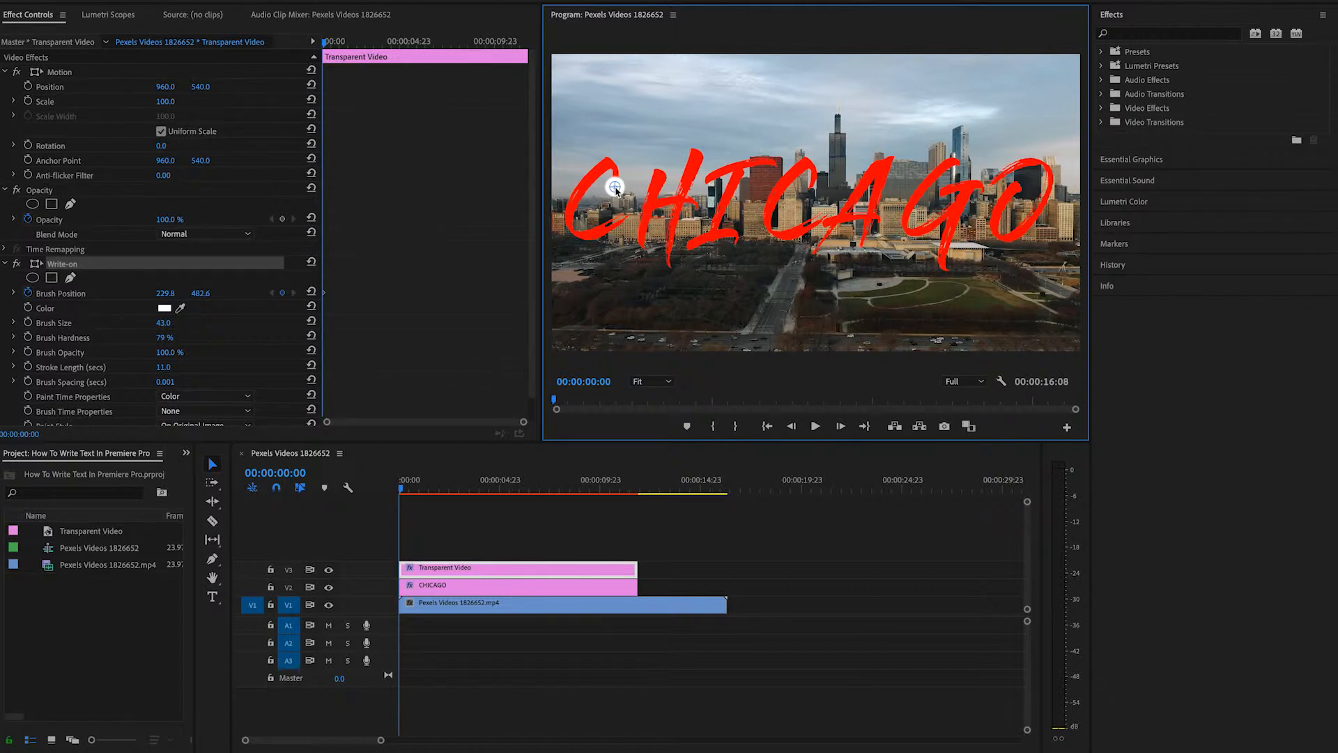
Trace the letter C with Write-on brush position keyframes, advancing one frame at a time to 00:00:00:12
key(Right)
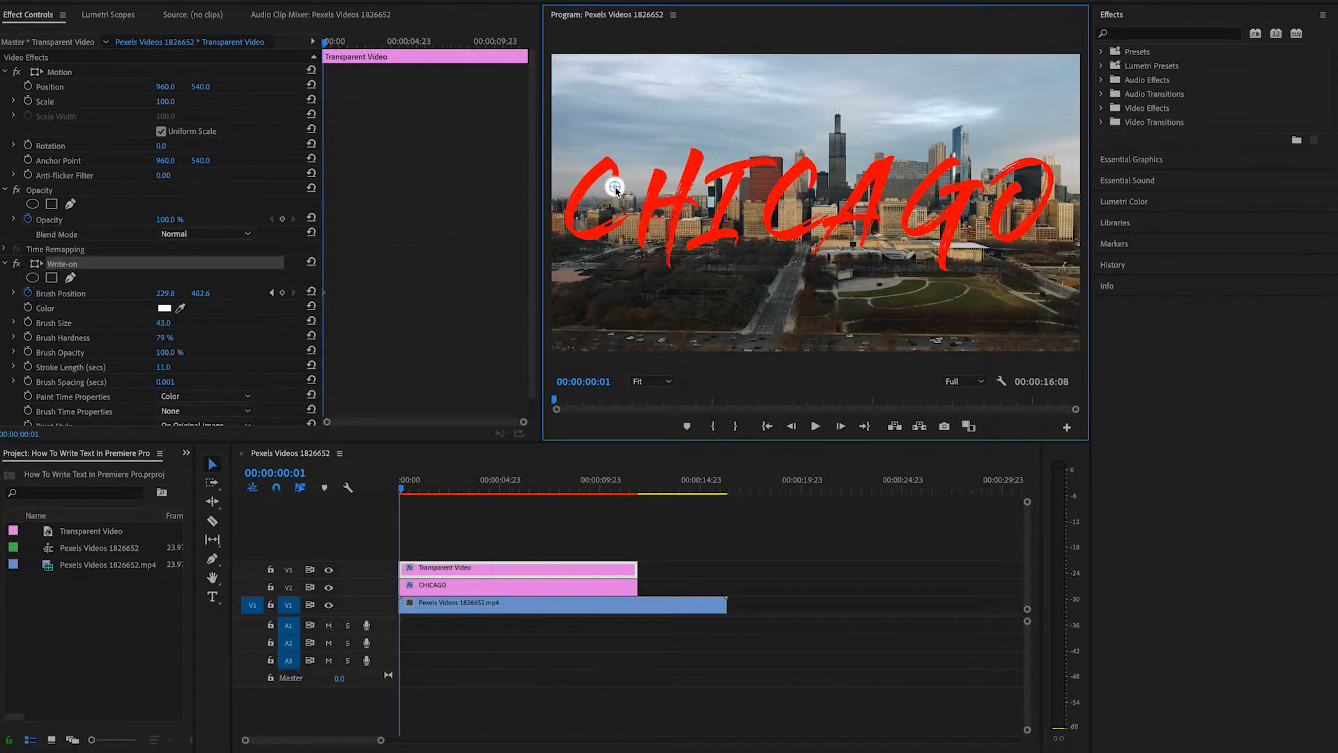
mouse_move(614, 187)
mouse_down()
mouse_move(605, 174)
mouse_move(581, 191)
mouse_move(572, 228)
mouse_move(589, 240)
mouse_move(629, 222)
mouse_up()
key(Right)
key(Right)
key(Right)
key(Right)
key(Right)
key(Right)
key(Right)
key(Right)
key(Right)
key(Right)
key(Right)
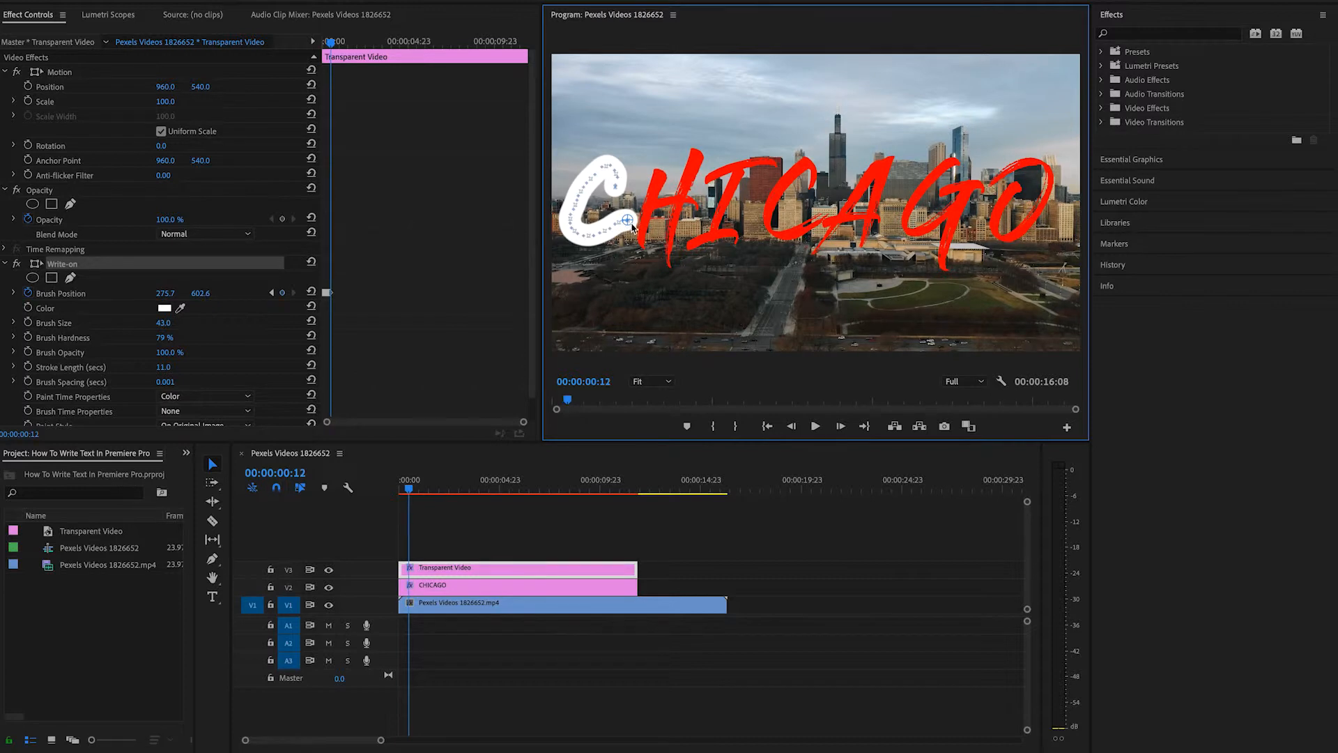
Trace the remaining letters HICAGO with frame-by-frame brush position keyframes, finishing on the O at 00:00:04:12
key(Right)
key(Right)
key(Right)
key(Right)
key(Right)
key(Right)
key(Right)
key(Right)
key(Right)
key(Right)
key(Right)
mouse_move(629, 222)
mouse_down()
mouse_move(637, 252)
mouse_move(654, 171)
mouse_move(693, 156)
mouse_move(659, 258)
mouse_move(739, 164)
mouse_move(728, 244)
mouse_move(758, 133)
mouse_move(836, 160)
mouse_move(773, 178)
mouse_move(802, 244)
mouse_move(835, 222)
mouse_move(878, 153)
mouse_move(861, 244)
mouse_move(927, 139)
mouse_move(1004, 233)
mouse_move(1021, 184)
mouse_up()
key(Right)
key(Right)
key(Right)
key(Right)
key(Right)
key(Right)
key(Right)
key(Right)
key(Right)
key(Right)
key(Right)
key(Right)
key(Right)
key(Right)
key(Right)
key(Right)
key(Right)
key(Right)
key(Right)
key(Right)
key(Right)
key(Right)
key(Right)
key(Right)
key(Right)
key(Right)
key(Right)
key(Right)
key(Right)
key(Right)
key(Right)
key(Right)
key(Right)
key(Right)
key(Right)
key(Right)
key(Right)
key(Right)
key(Right)
key(Right)
key(Right)
key(Right)
key(Right)
key(Right)
key(Right)
key(Right)
key(Right)
key(Right)
key(Right)
key(Right)
key(Right)
key(Right)
key(Right)
key(Right)
key(Right)
key(Right)
key(Right)
key(Right)
key(Right)
key(Right)
key(Right)
key(Right)
key(Right)
key(Right)
key(Right)
key(Right)
key(Right)
key(Right)
key(Right)
key(Right)
key(Right)
key(Right)
key(Right)
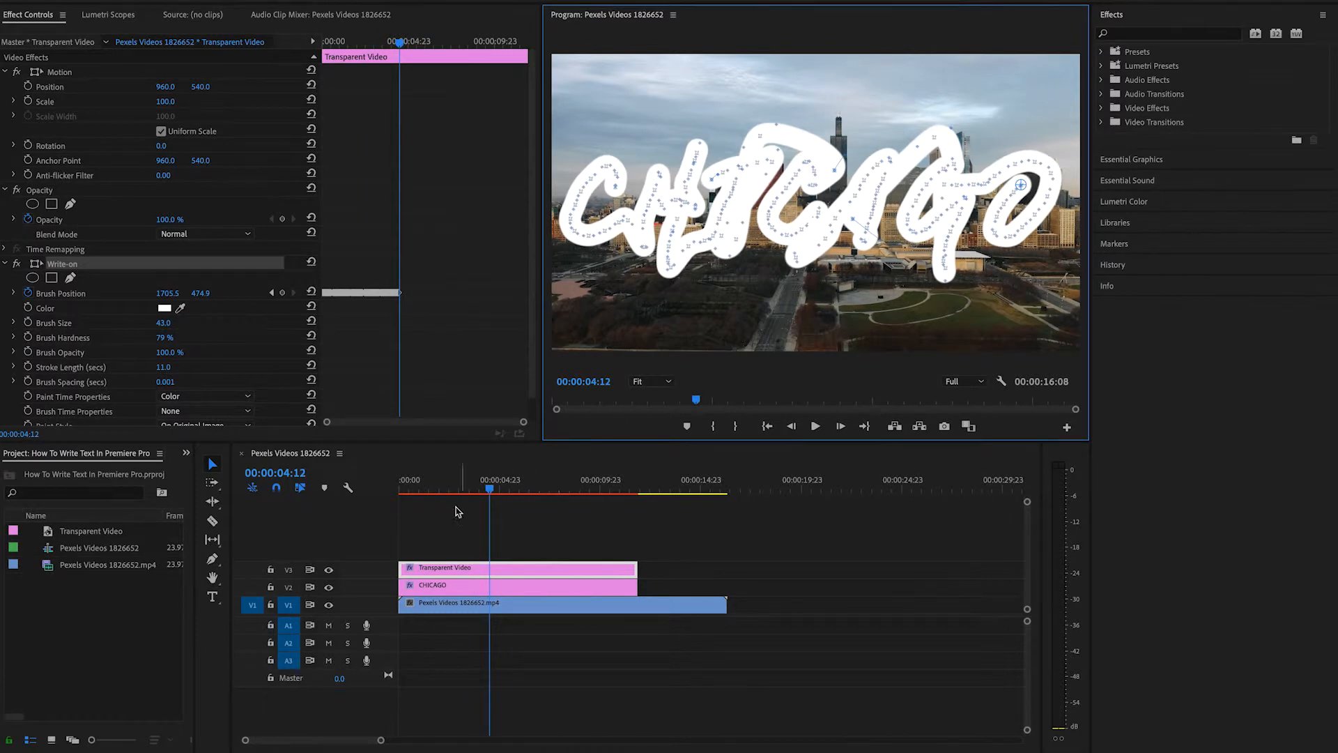
Find the Track Matte Key effect with the search term TRACK and apply it to the CHICAGO title clip on V2
mouse_move(490, 492)
mouse_down()
mouse_move(394, 502)
mouse_move(494, 495)
mouse_up()
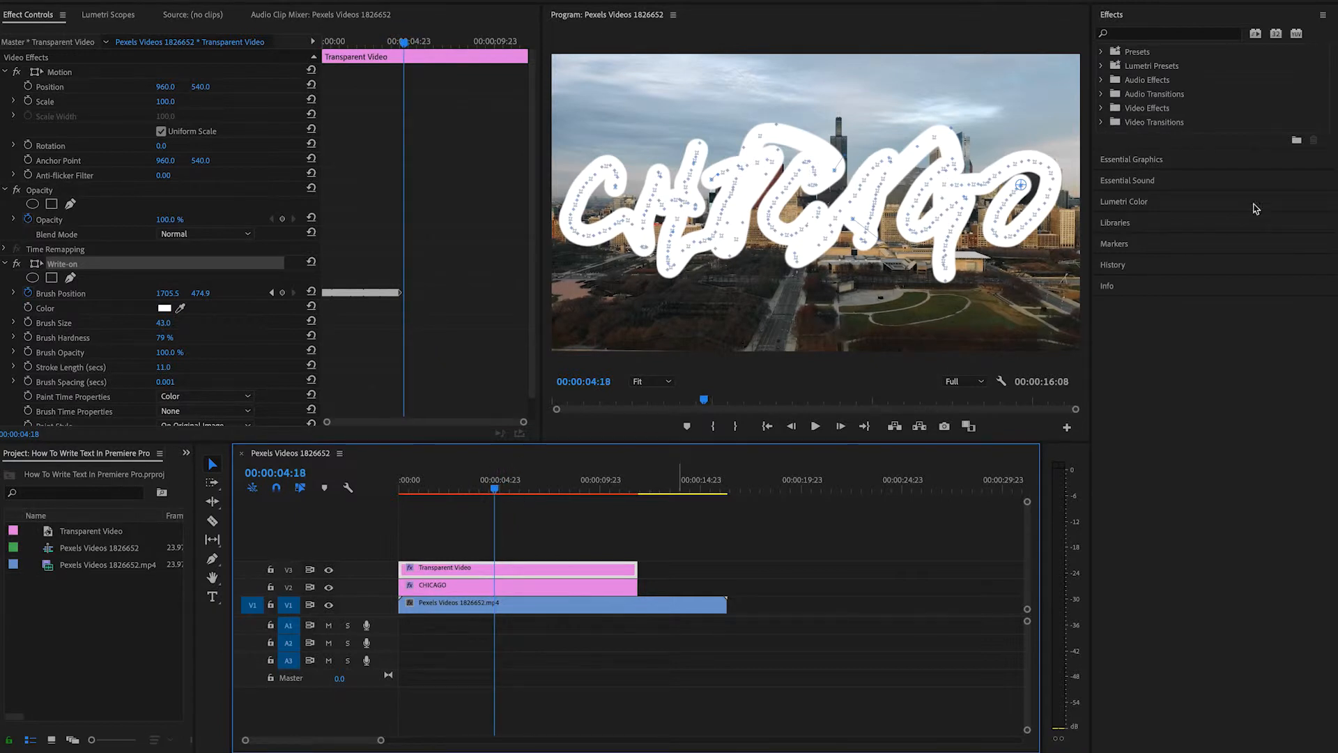
click(752, 533)
click(1173, 35)
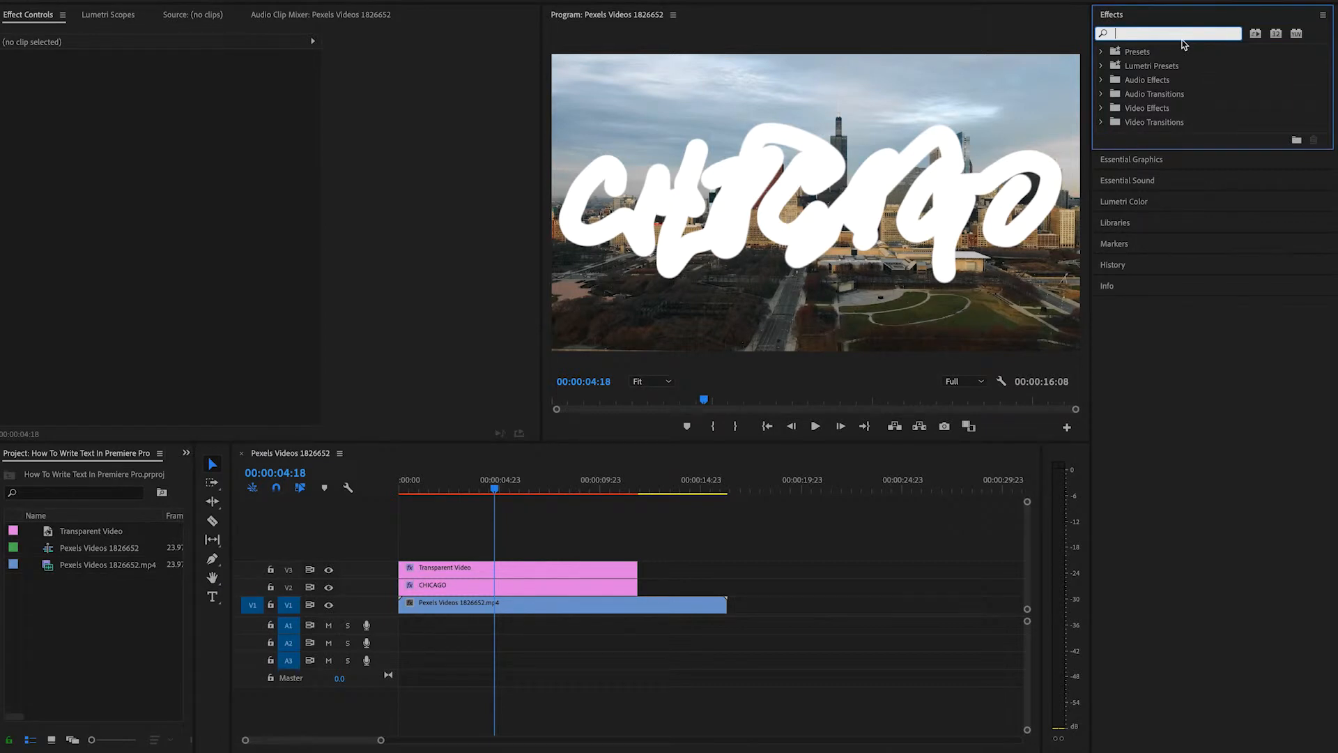
text(TRACK)
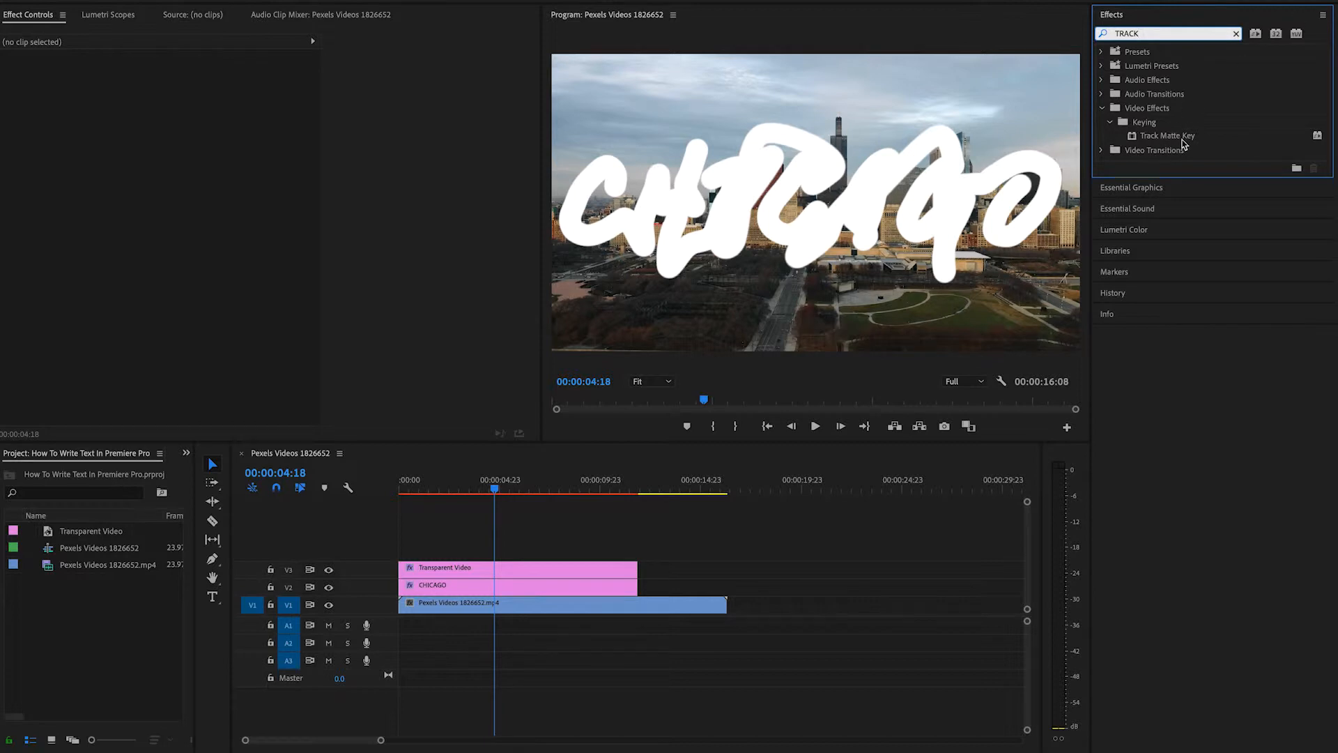
drag(1180, 141, 604, 591)
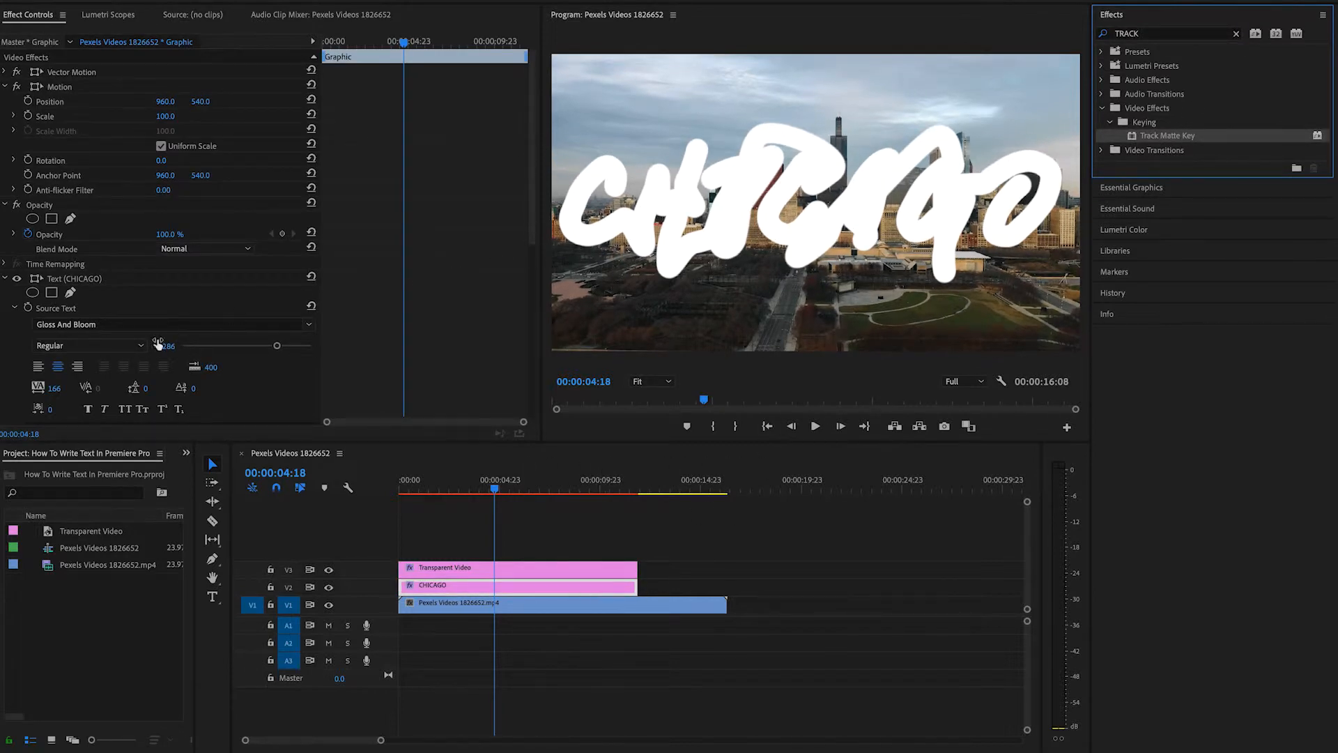
Set the matte of the CHICAGO title's Track Matte Key to Video 3
scroll(283, 382, down, 10)
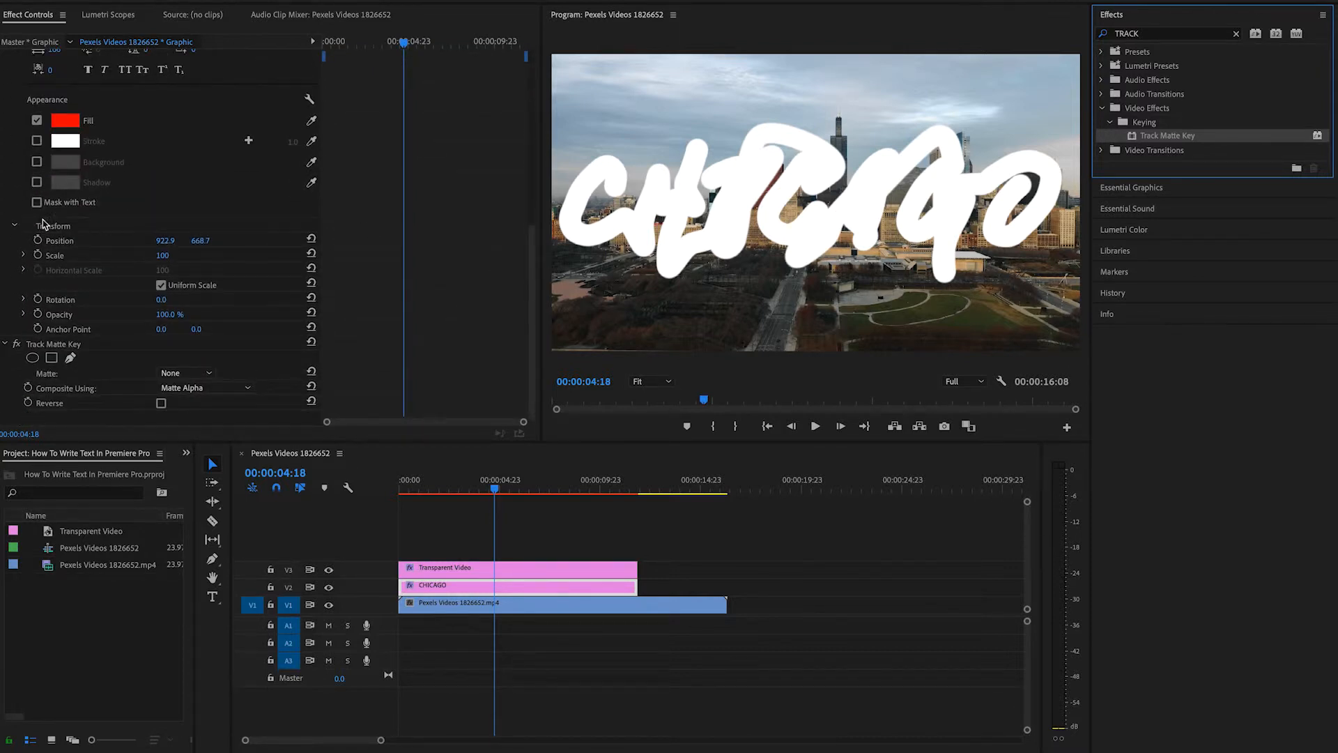
click(82, 346)
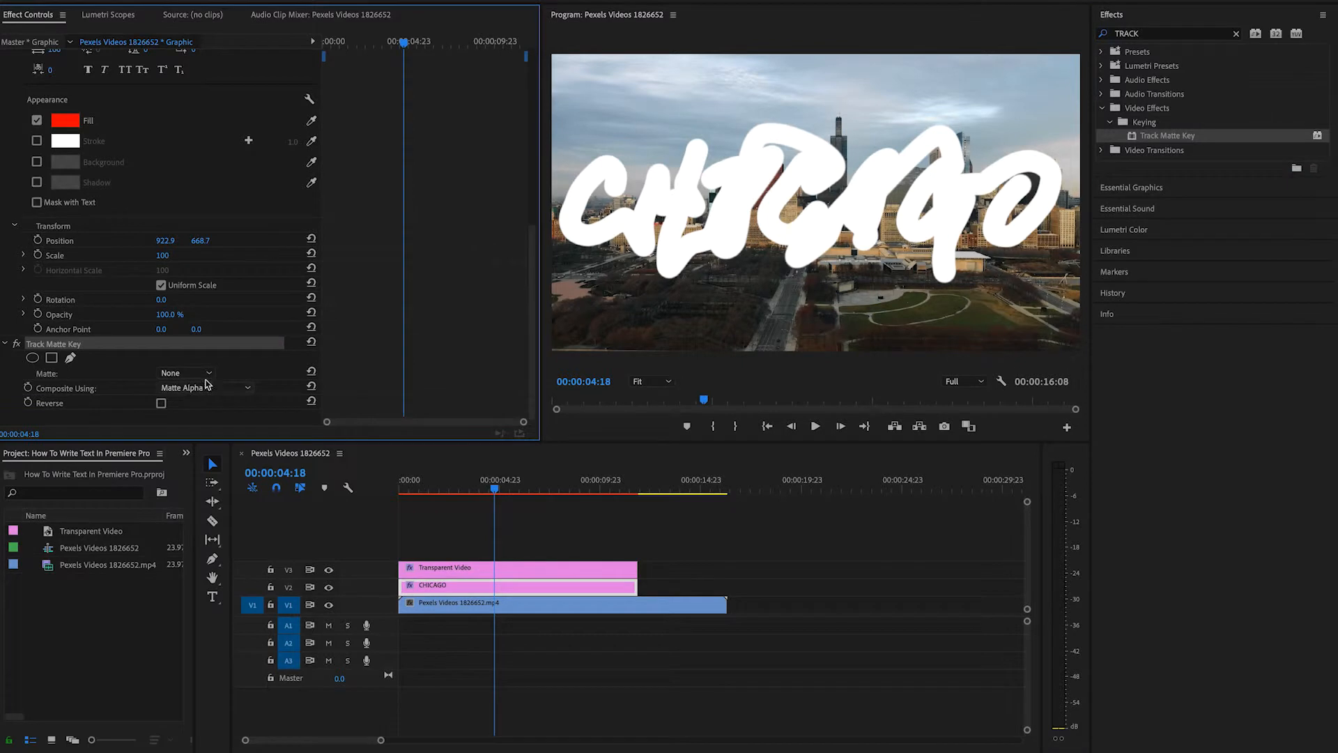
click(185, 373)
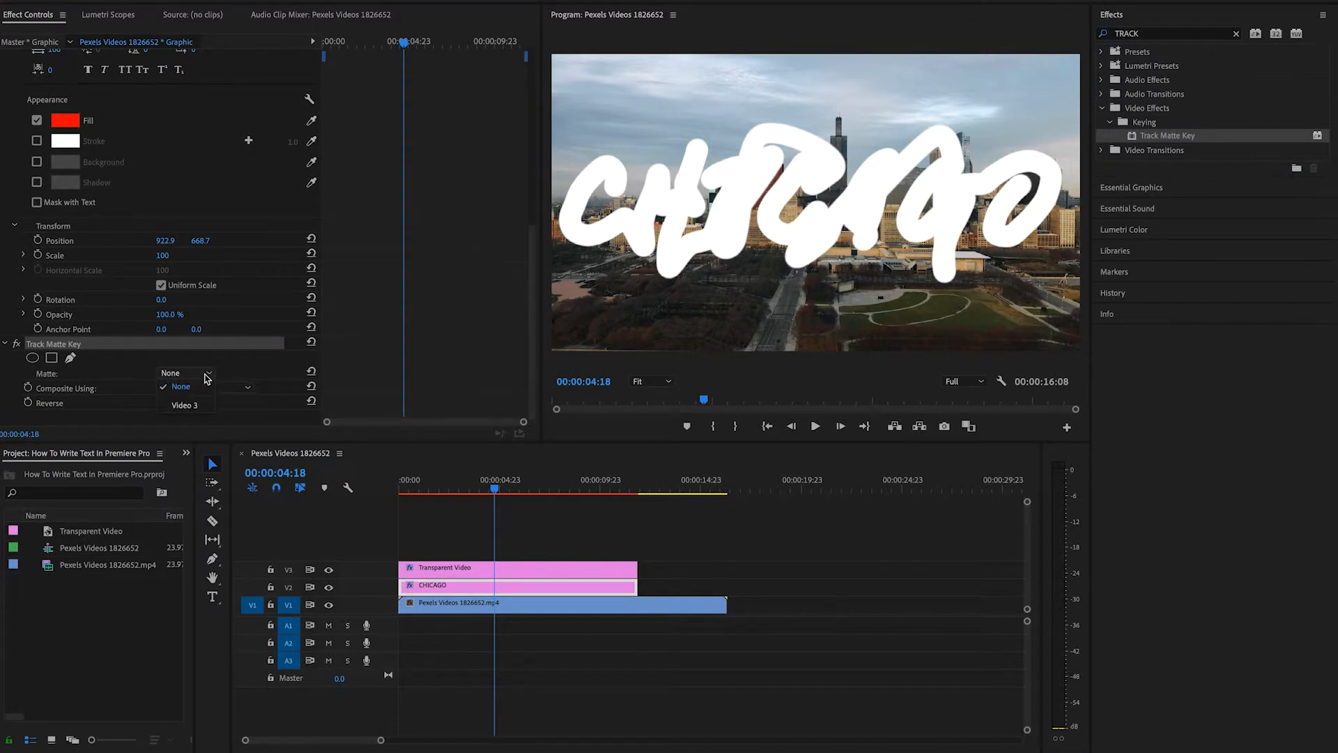
click(197, 405)
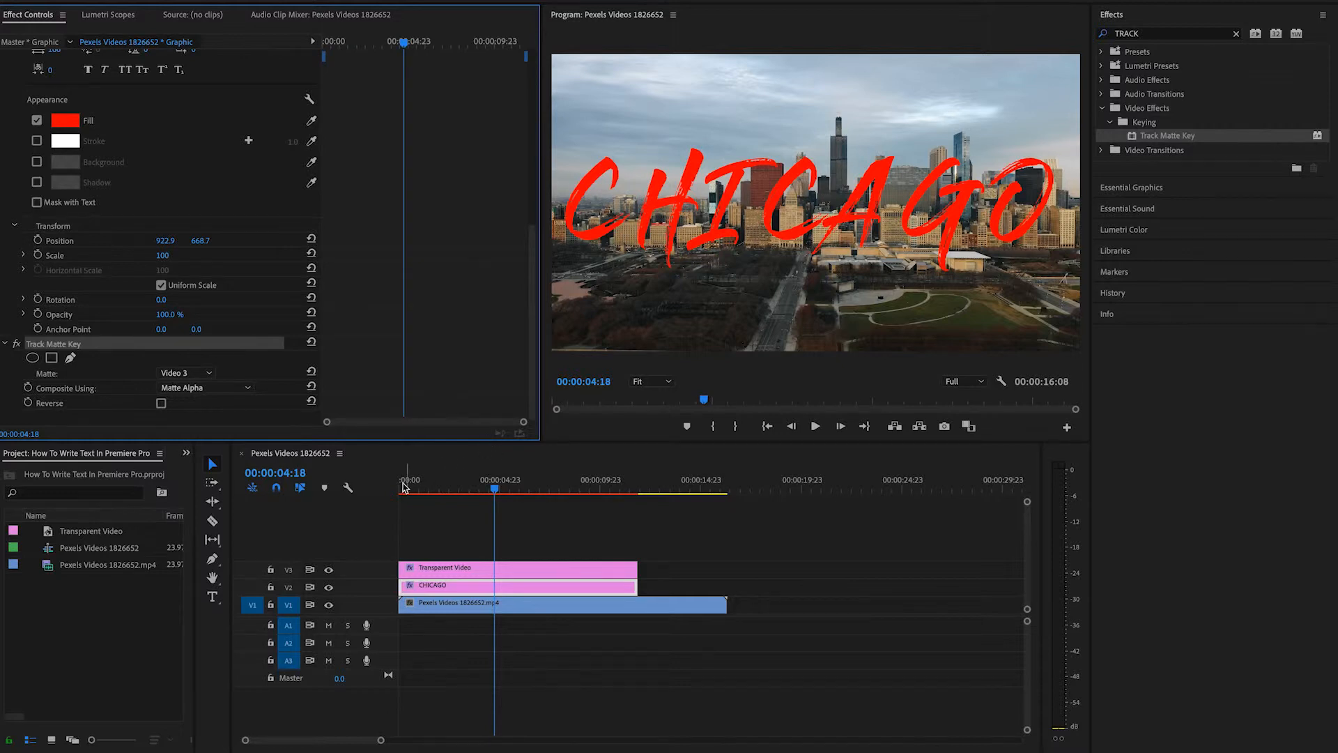
Play the sequence from the start to check the write-on reveal of the CHICAGO title
drag(403, 487, 389, 492)
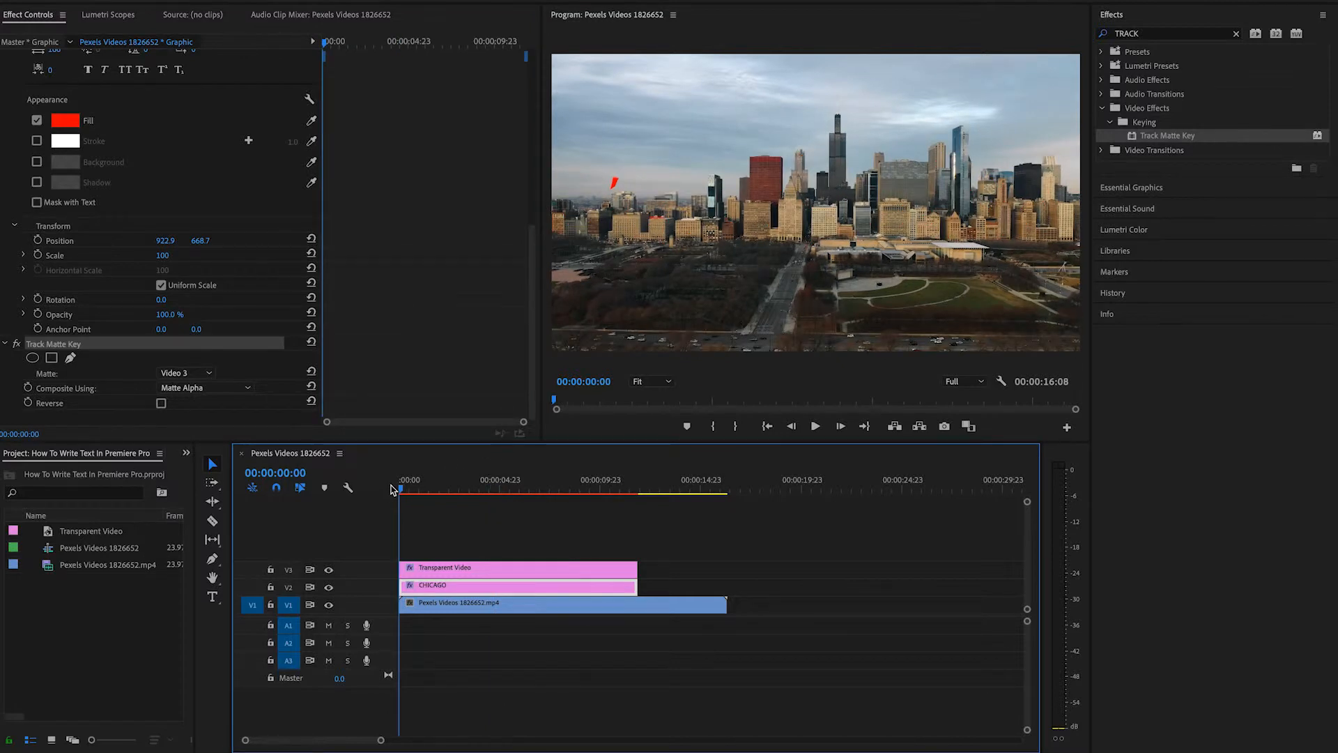
key(space)
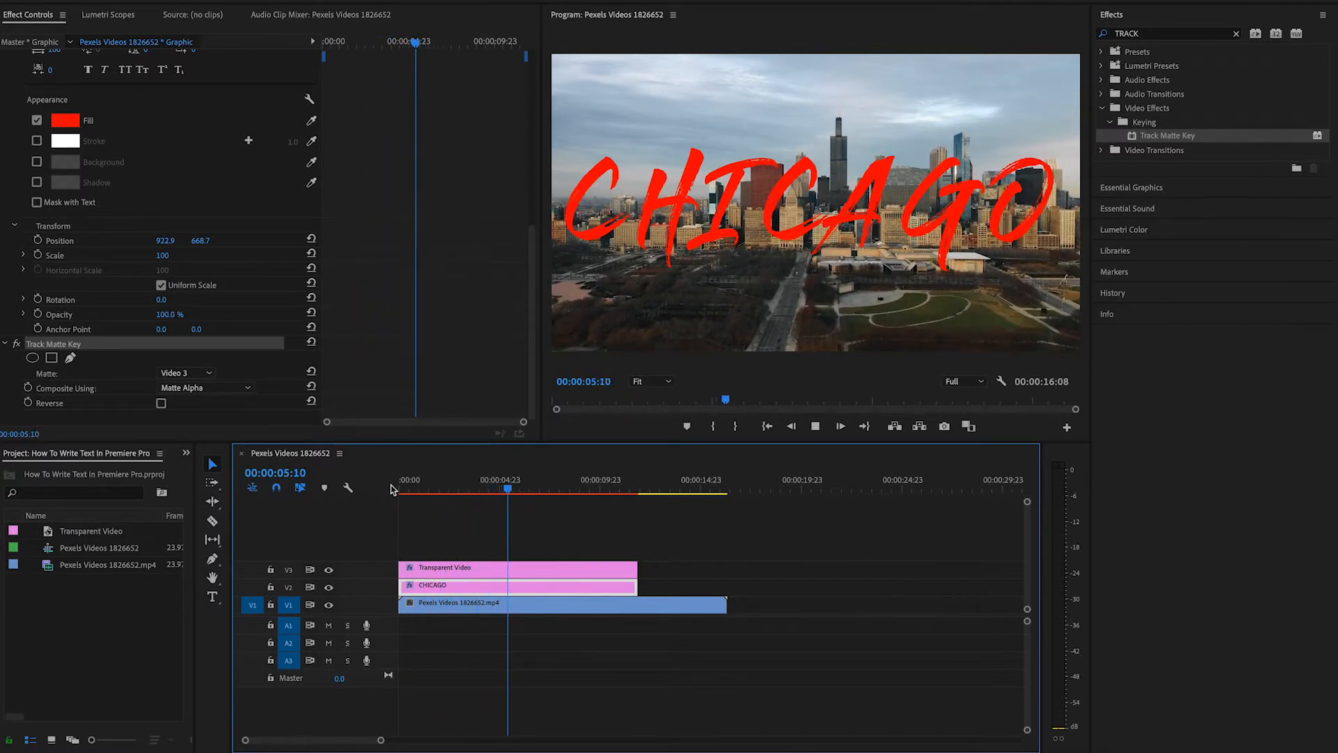
key(space)
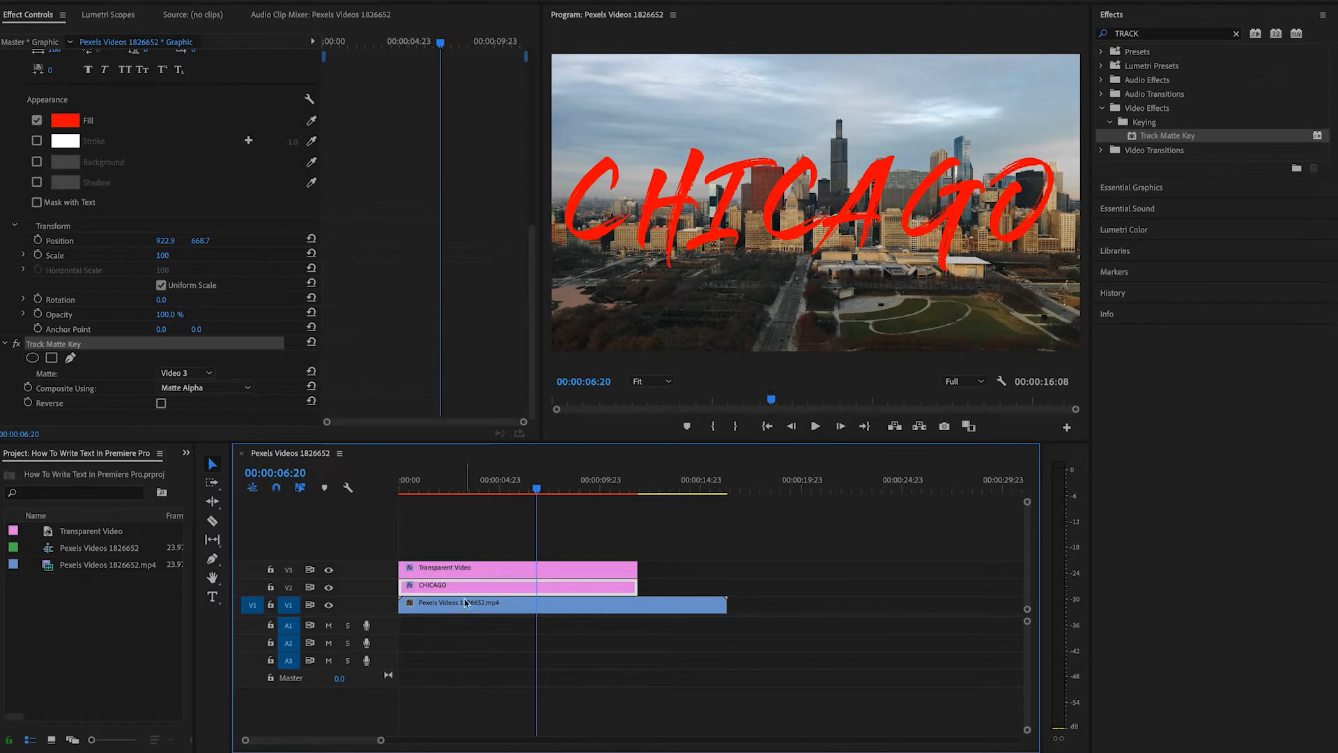
Change the CHICAGO text's fill colour to white (FFFFFF) and return the playhead to 00:00:00:00
click(65, 120)
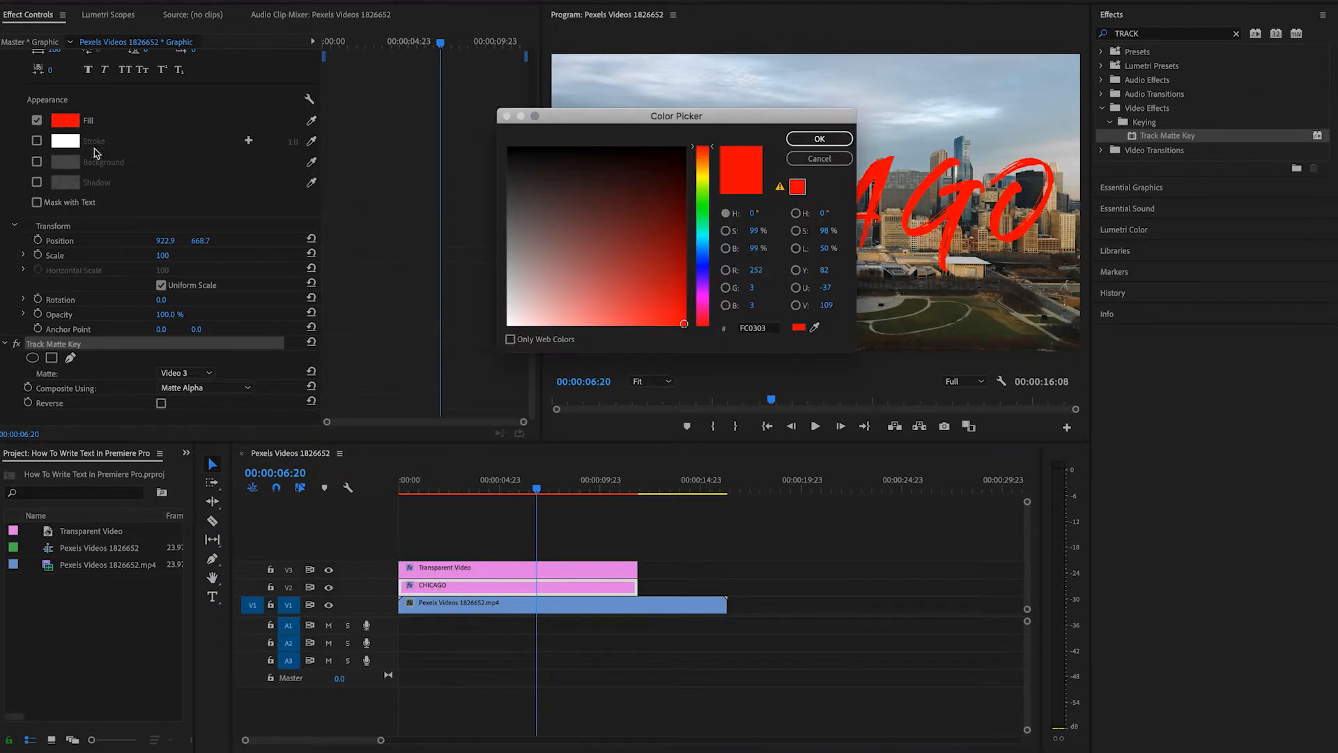
click(508, 325)
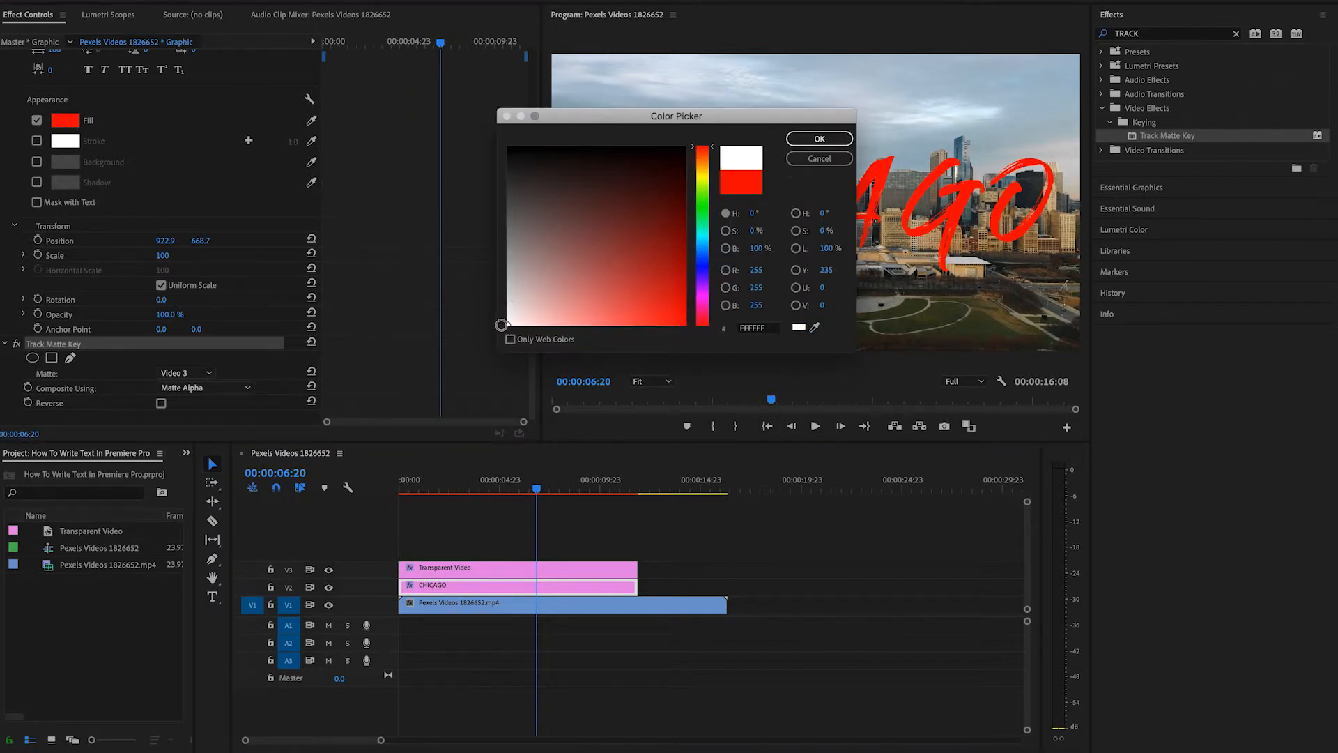
click(816, 139)
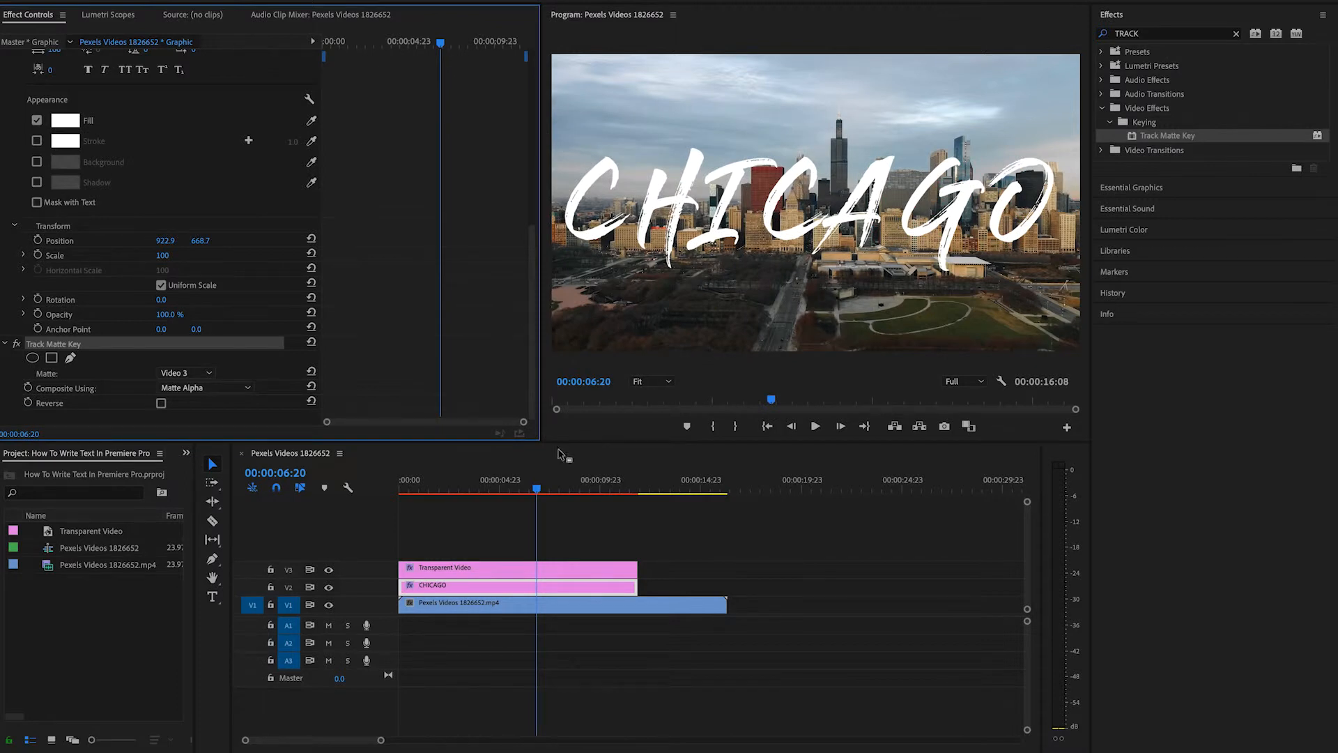
drag(536, 488, 370, 497)
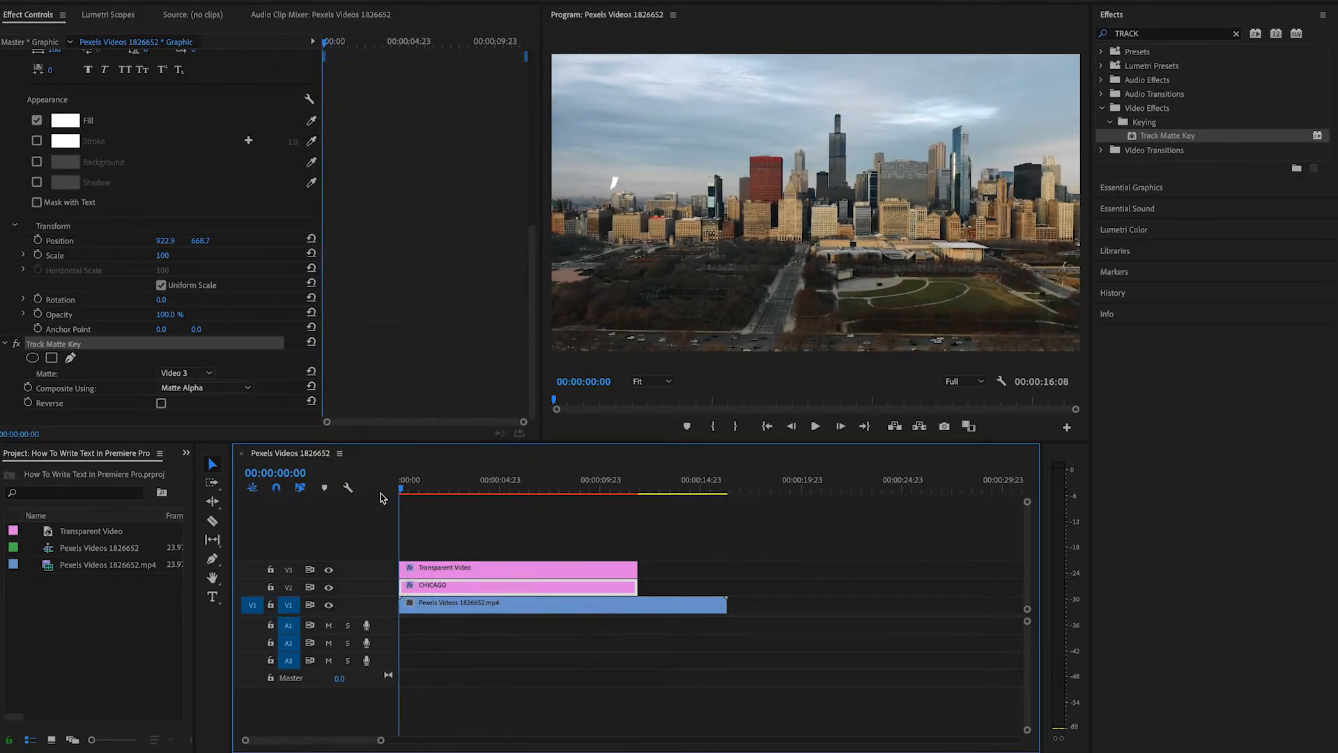
drag(405, 494, 395, 493)
Delete the Track Matte Key effect from the CHICAGO title clip
click(549, 571)
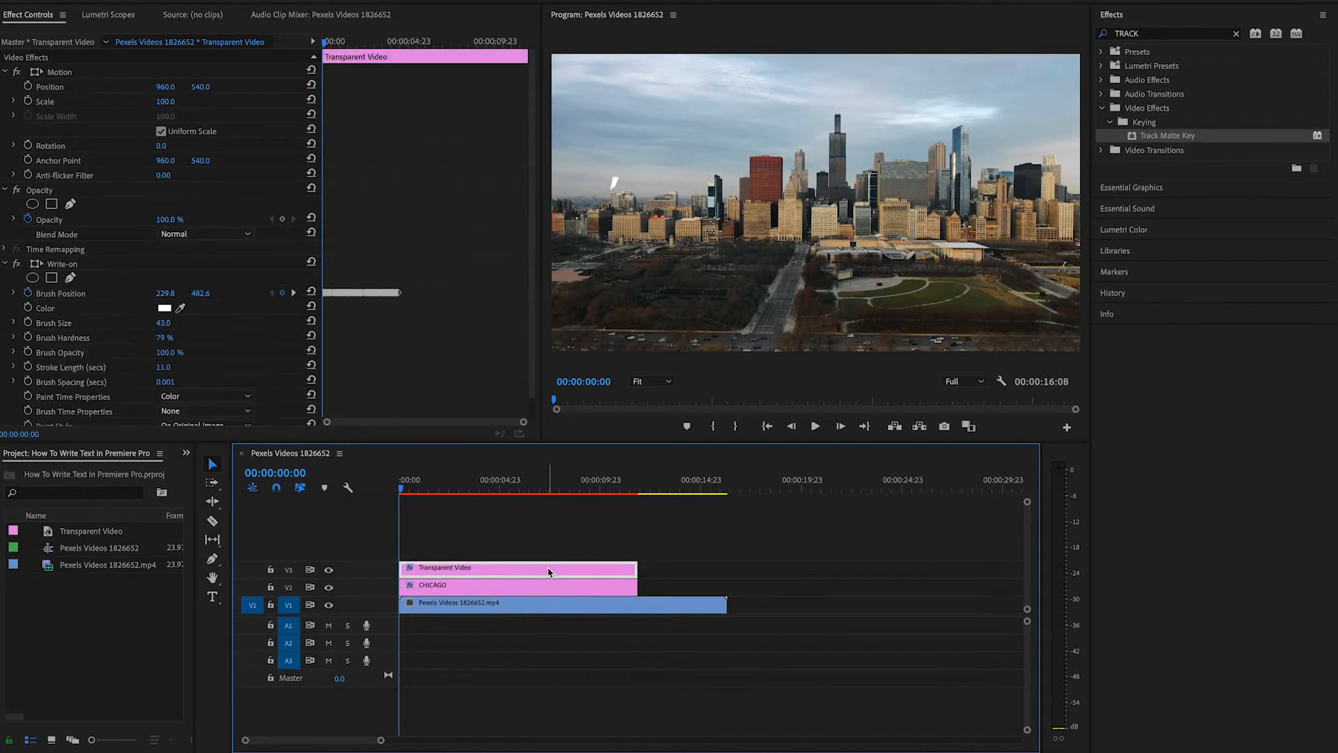
click(455, 587)
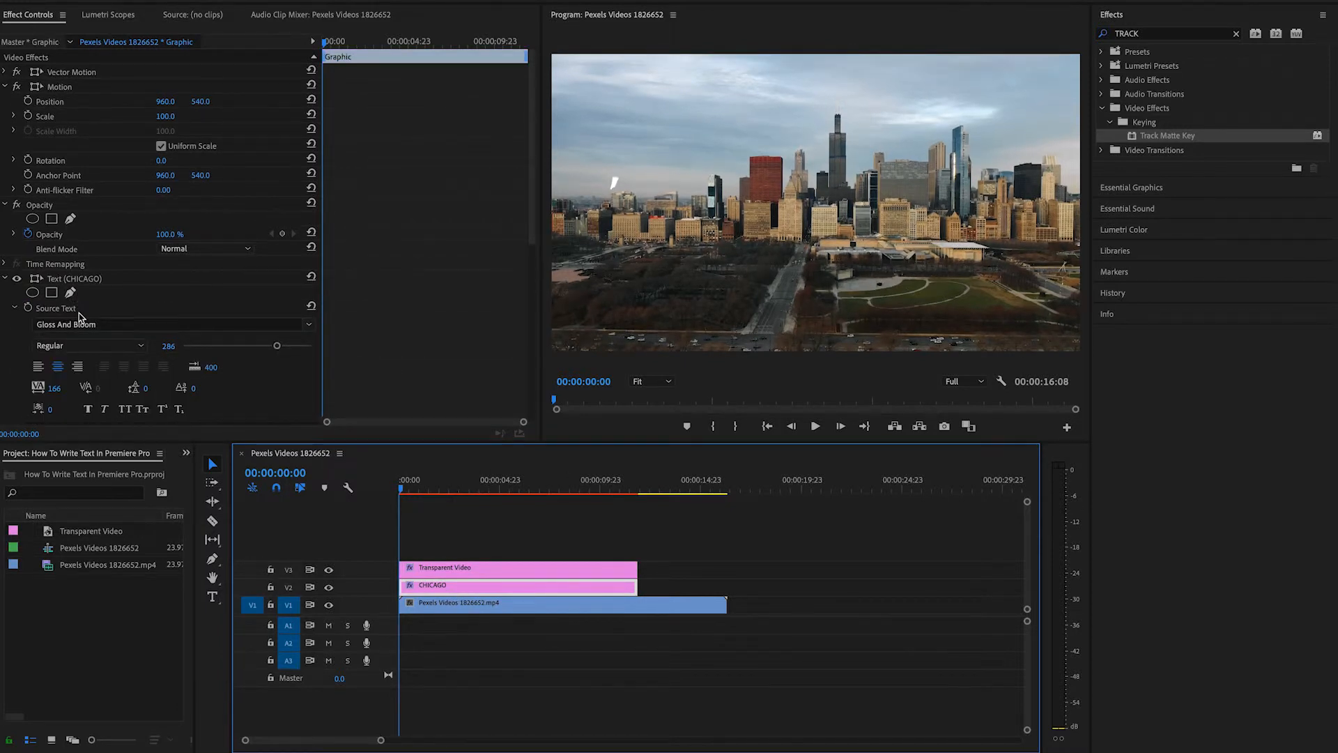
scroll(262, 380, down, 1)
scroll(262, 380, down, 5)
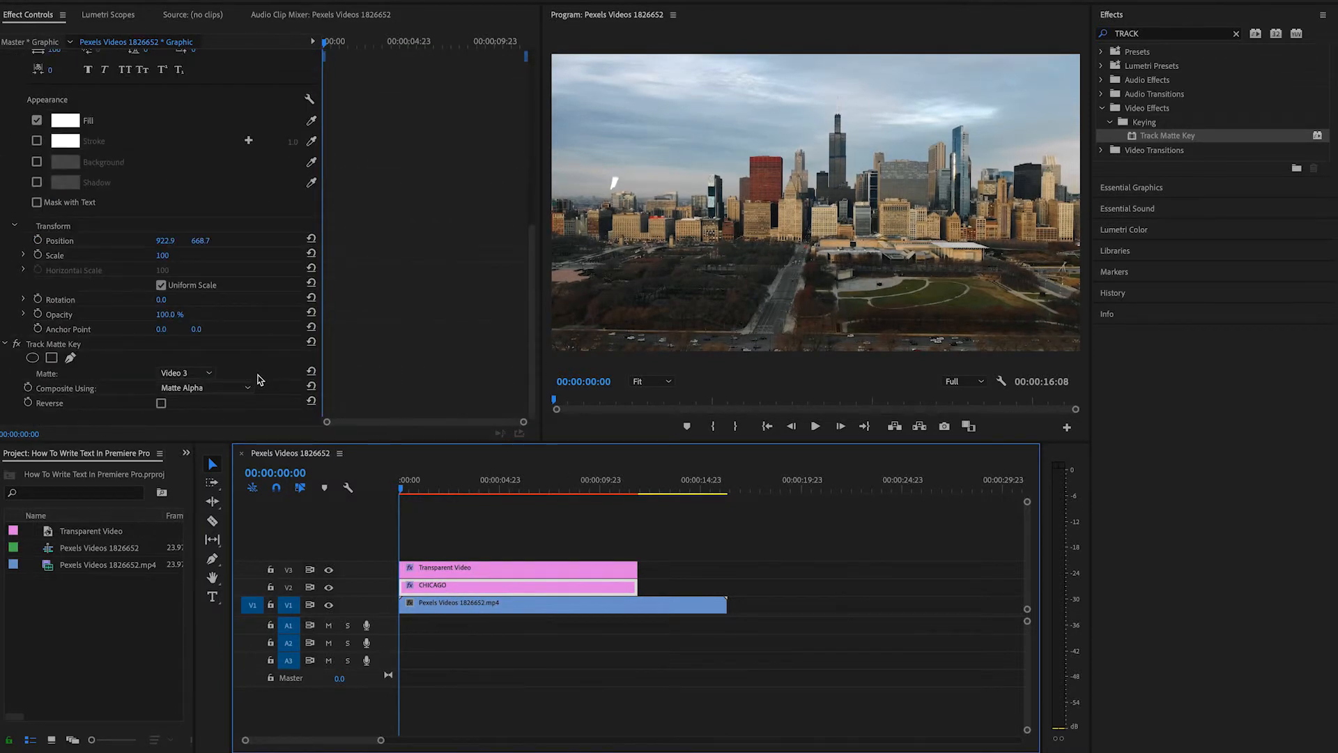
click(66, 345)
key(Delete)
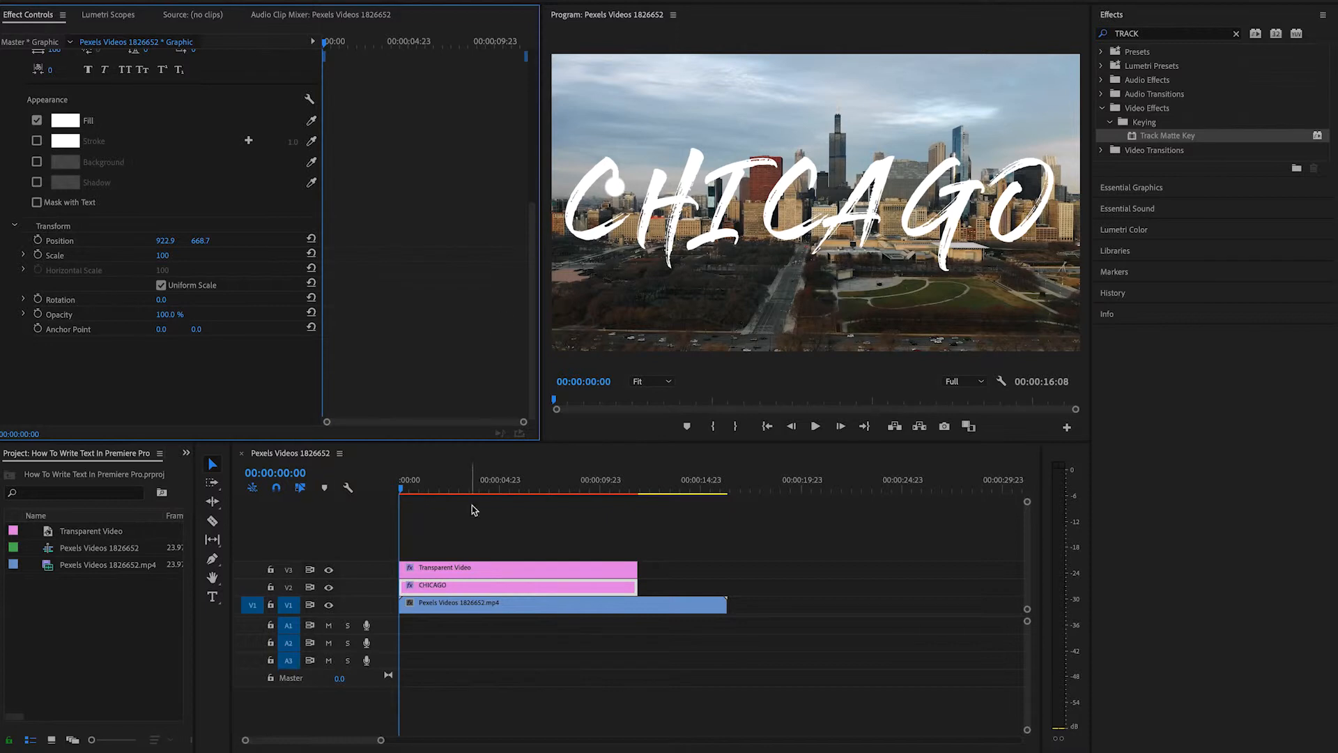
Move the Write-on brush at 00:00:00:00 down inside the C to about 217.0, 510.6 and scrub the opening stroke
click(484, 570)
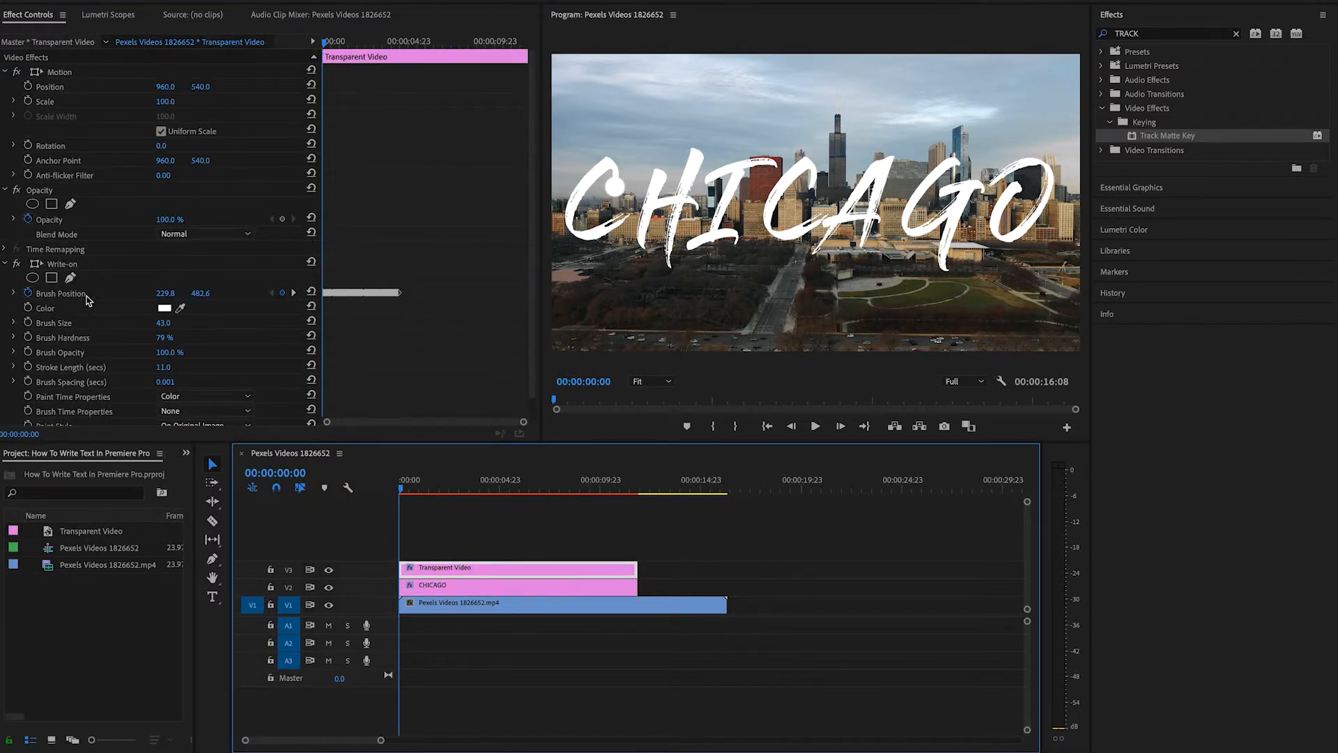
click(69, 268)
drag(617, 190, 612, 198)
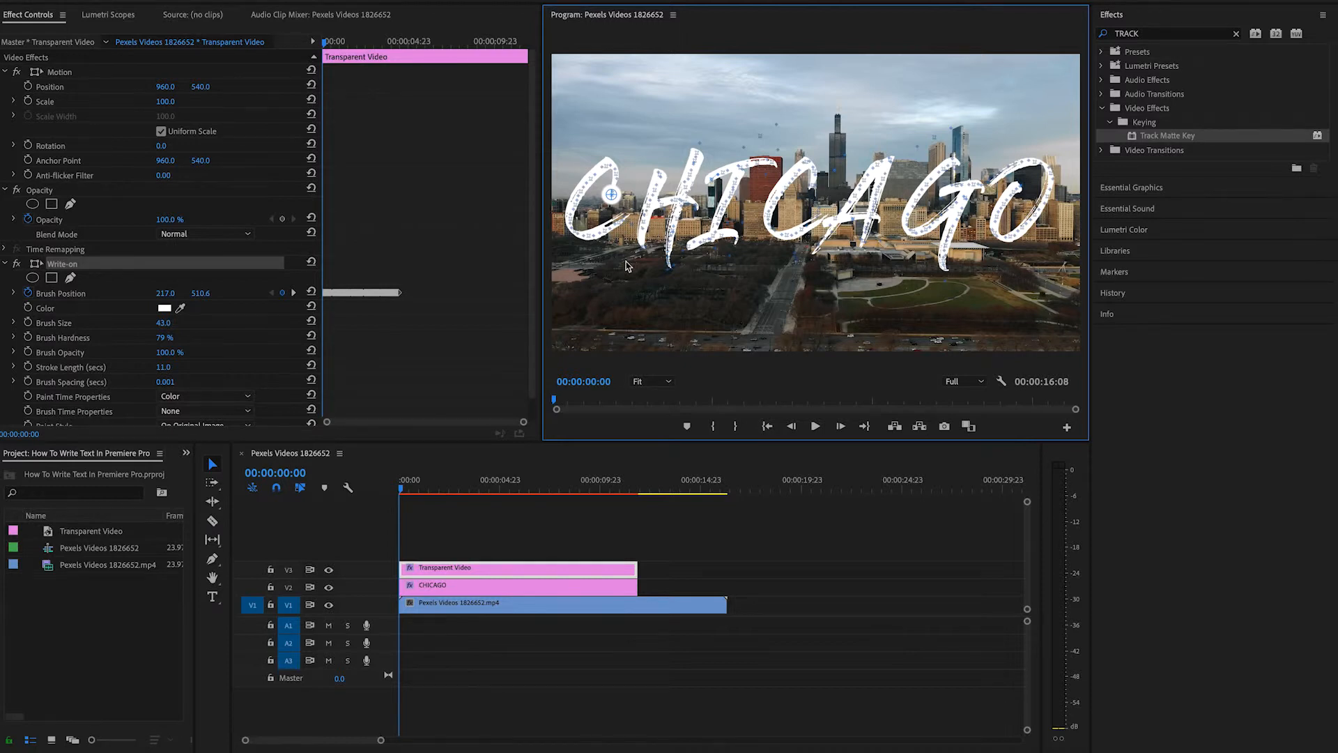
click(410, 490)
drag(411, 491, 391, 493)
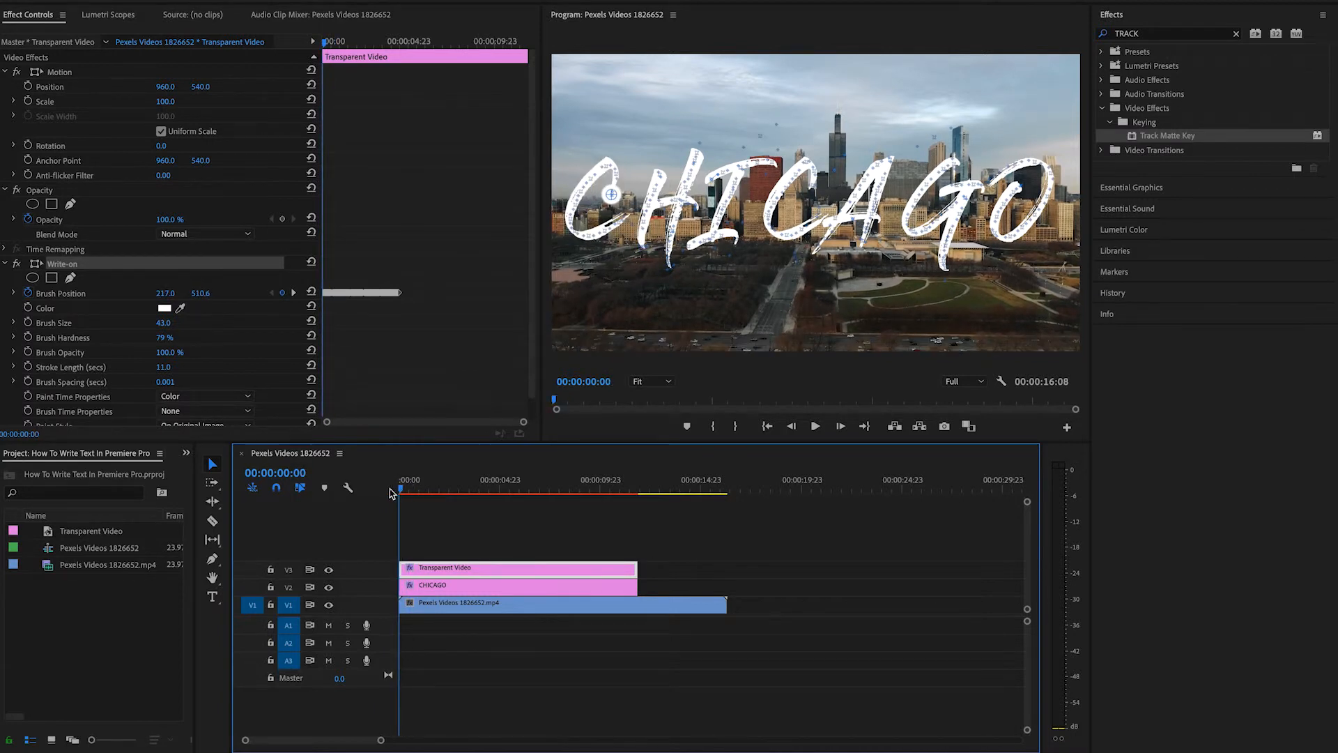
Reapply Track Matte Key to the CHICAGO title clip with Video 3 as its matte
click(533, 589)
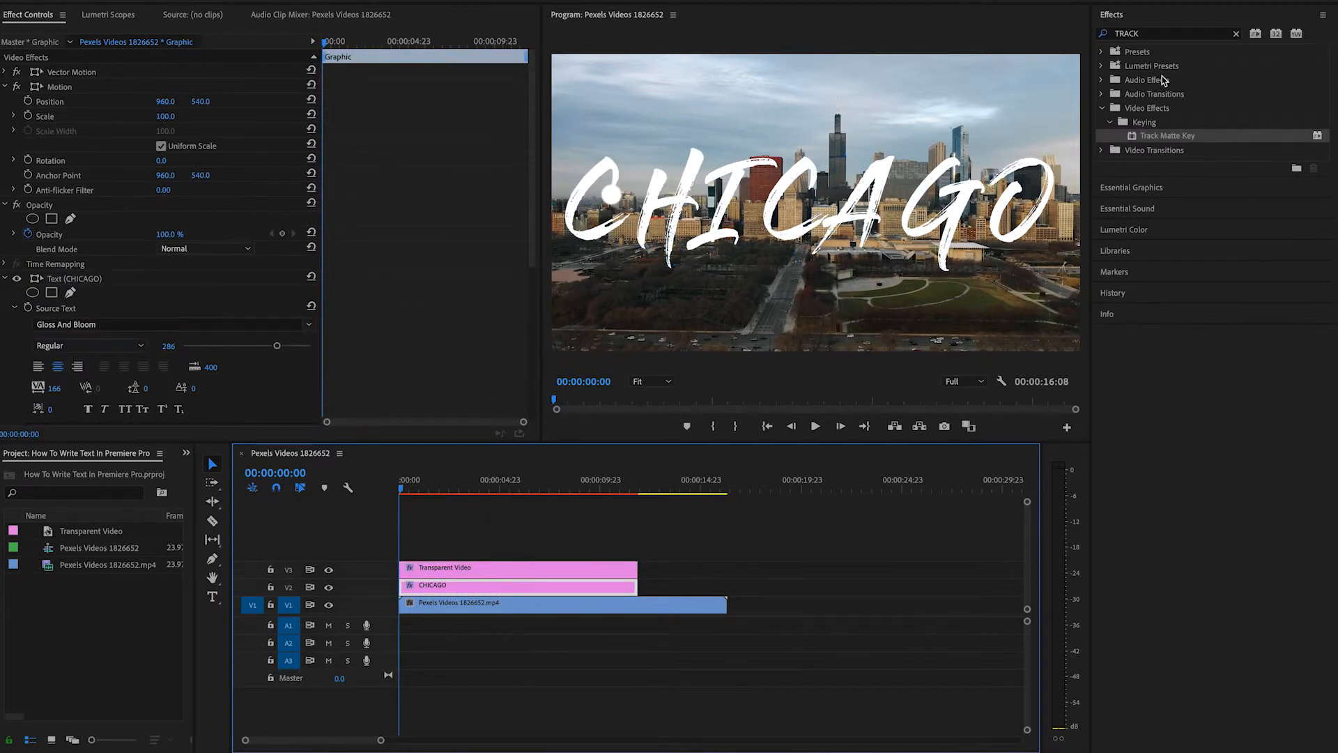
drag(1168, 135, 555, 590)
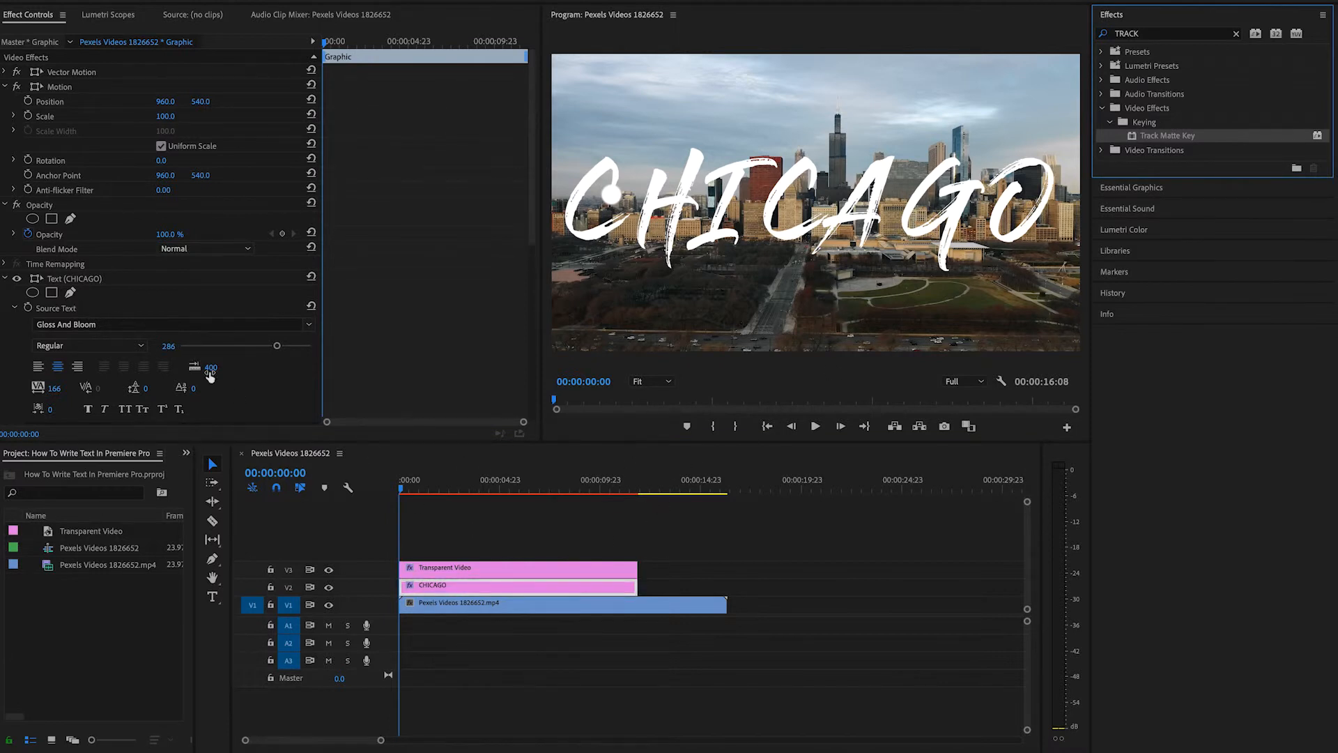
scroll(276, 394, down, 6)
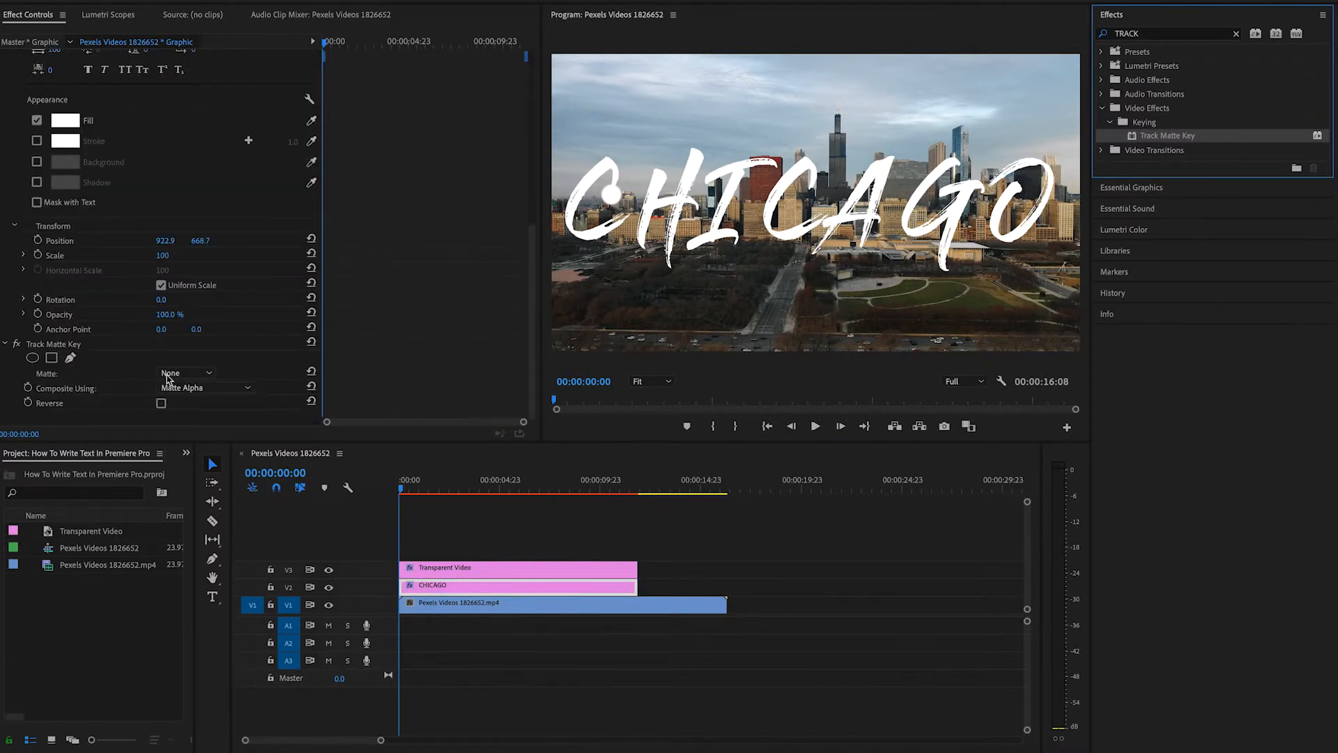
click(209, 374)
click(191, 406)
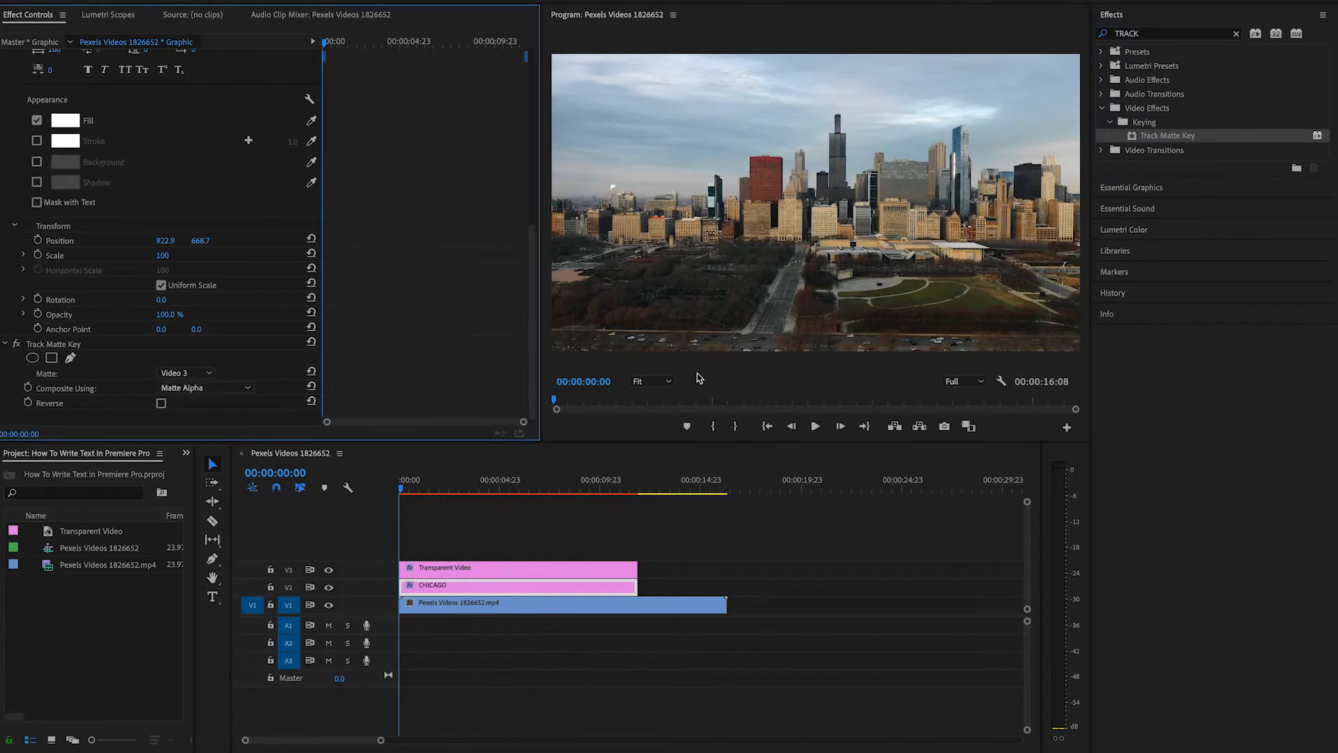
Remove the reapplied Track Matte Key from the CHICAGO title clip
click(47, 345)
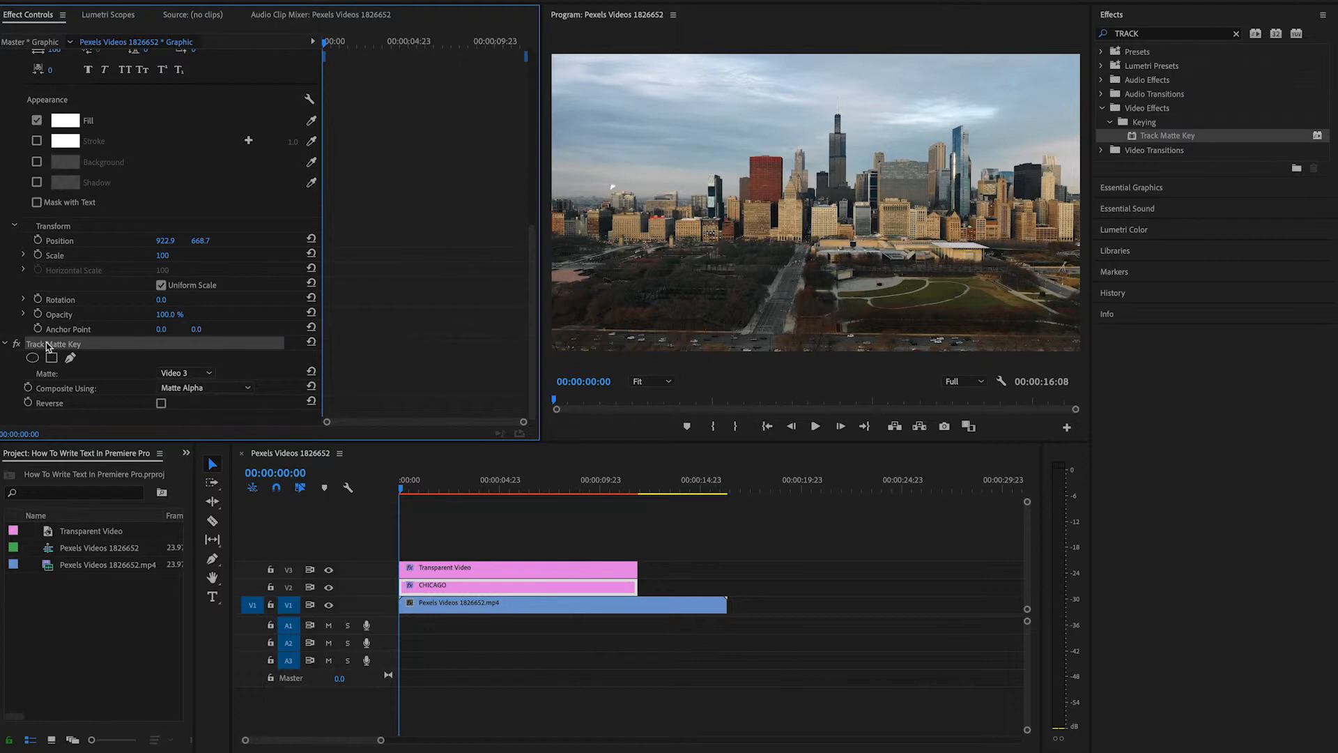
key(Delete)
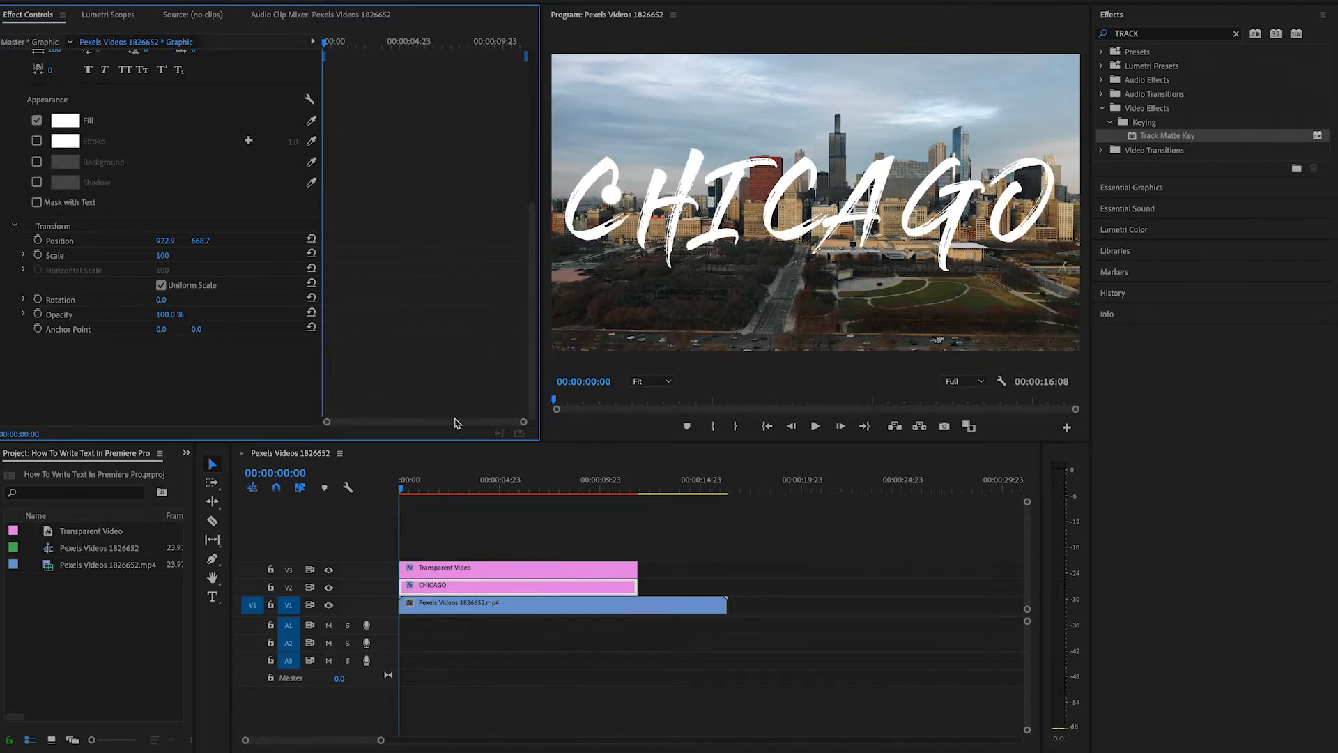
Move the Write-on brush at 00:00:00:00 further down inside the C to about 206.8, 541.3 and scrub the opening stroke
click(458, 569)
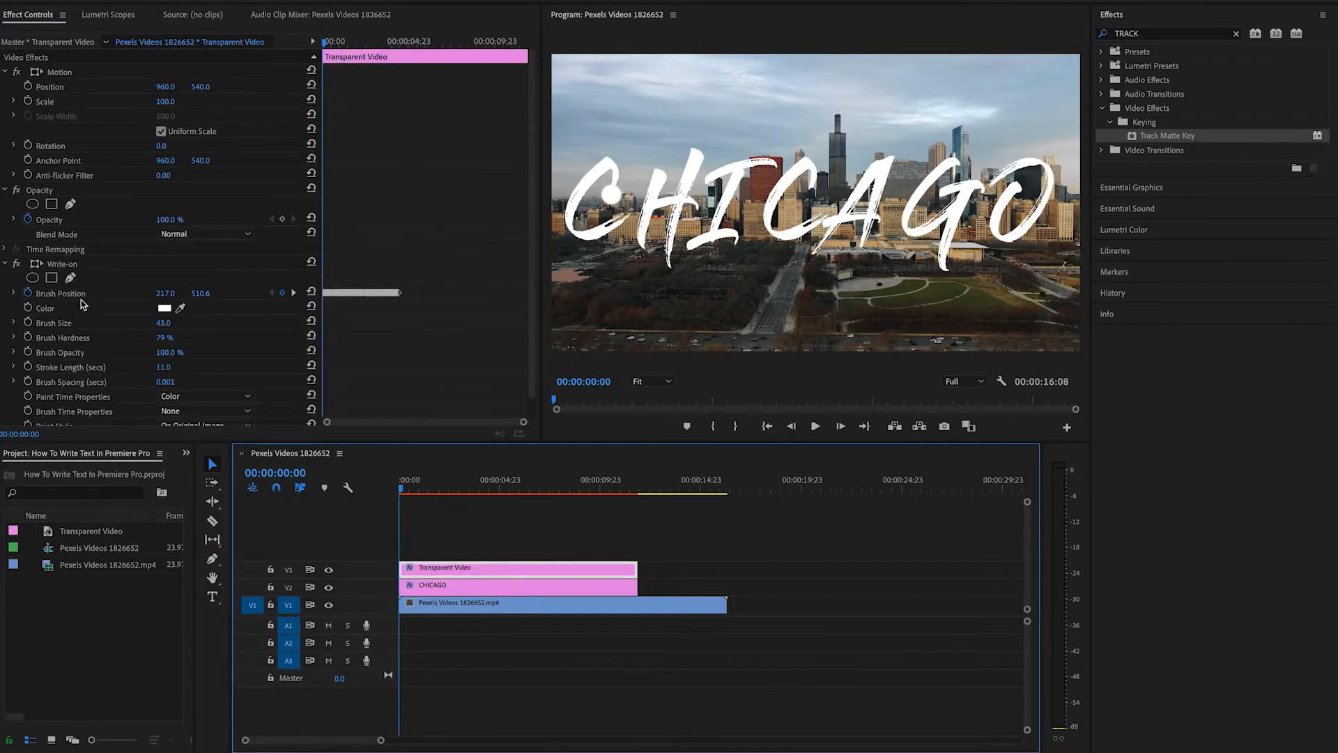
scroll(103, 249, down, 1)
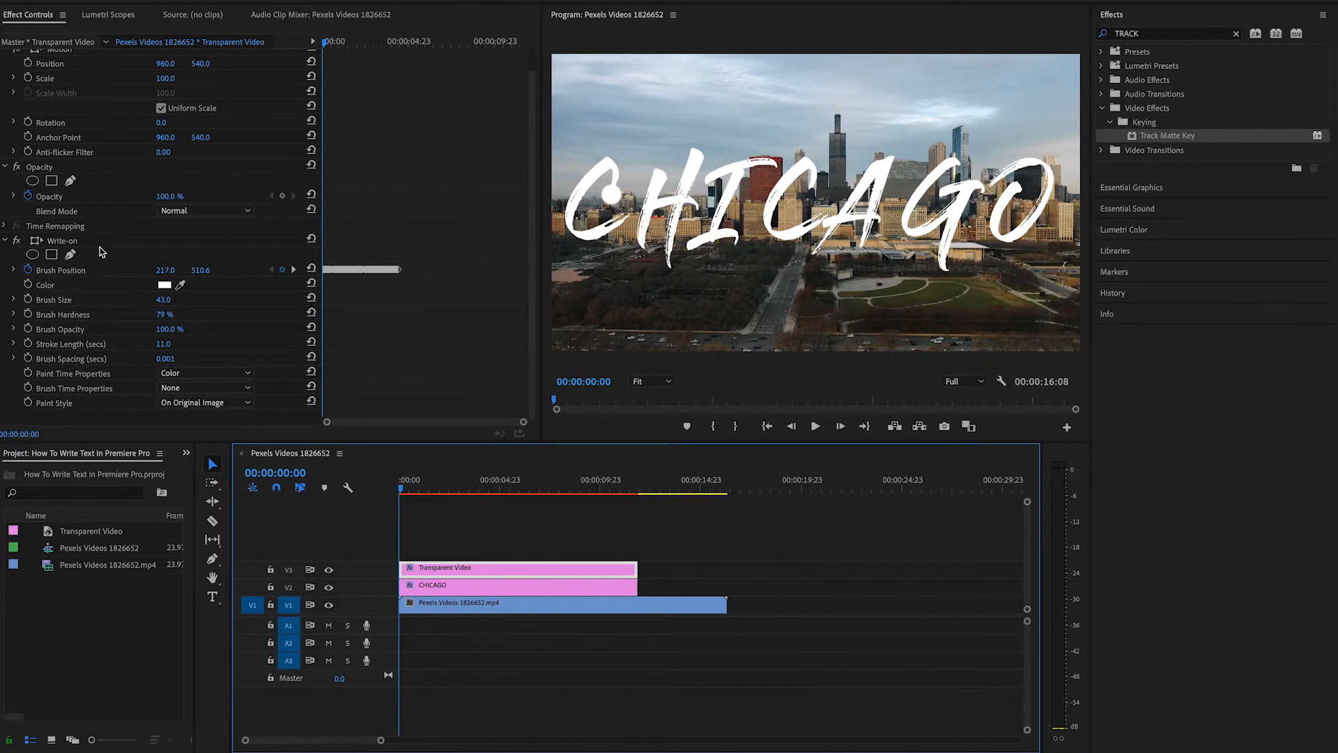
click(51, 241)
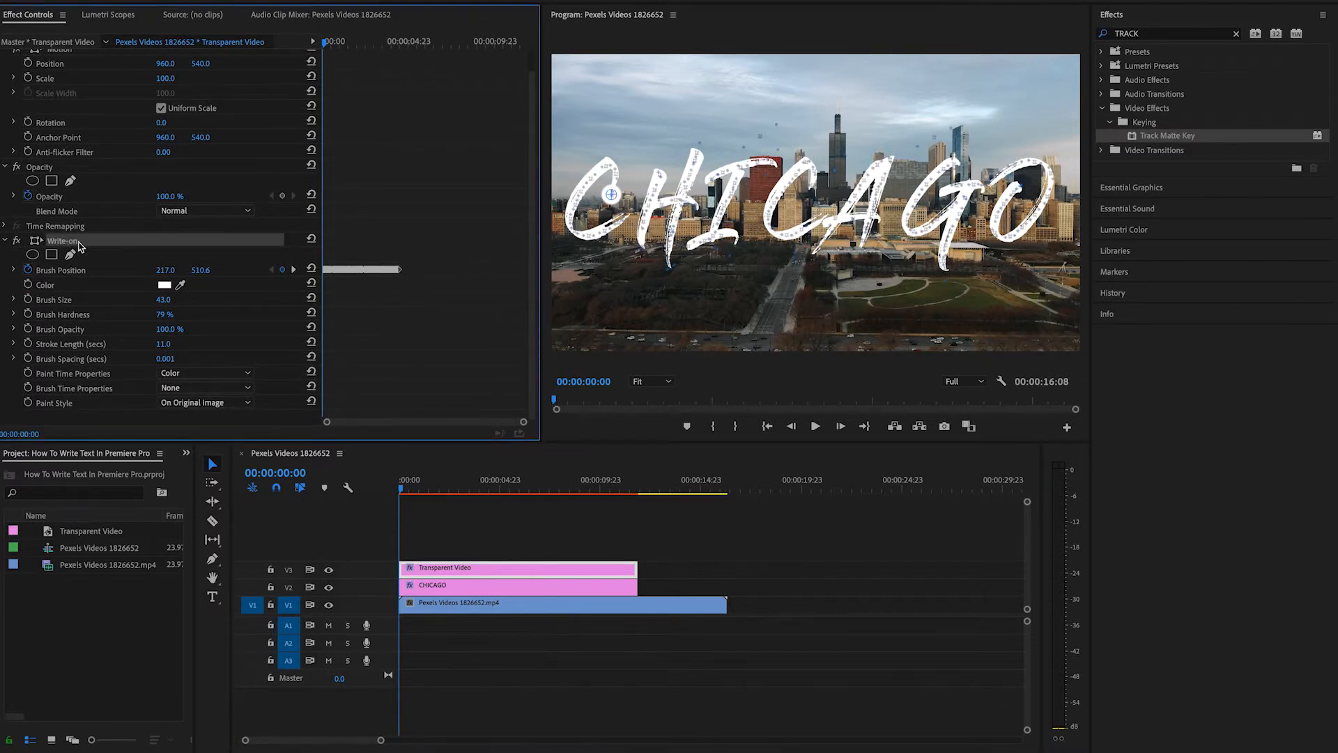
drag(610, 201, 609, 207)
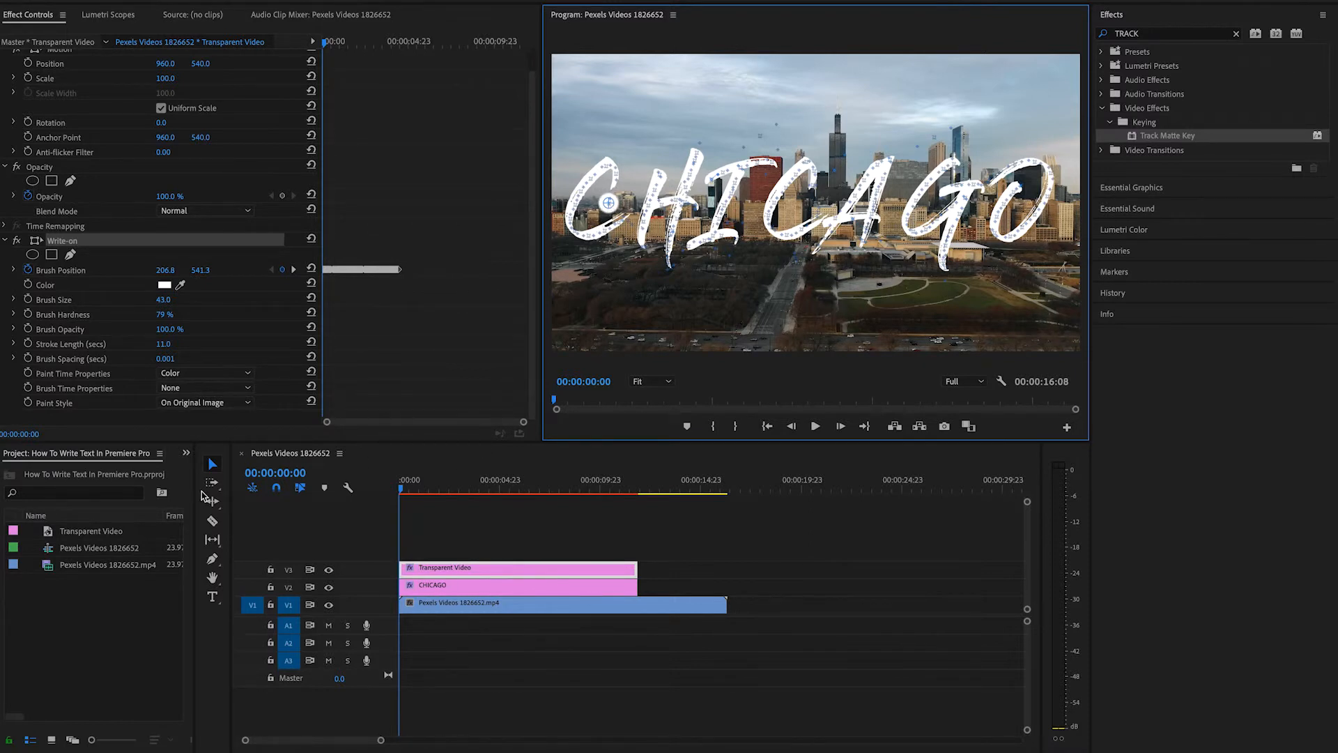
click(409, 492)
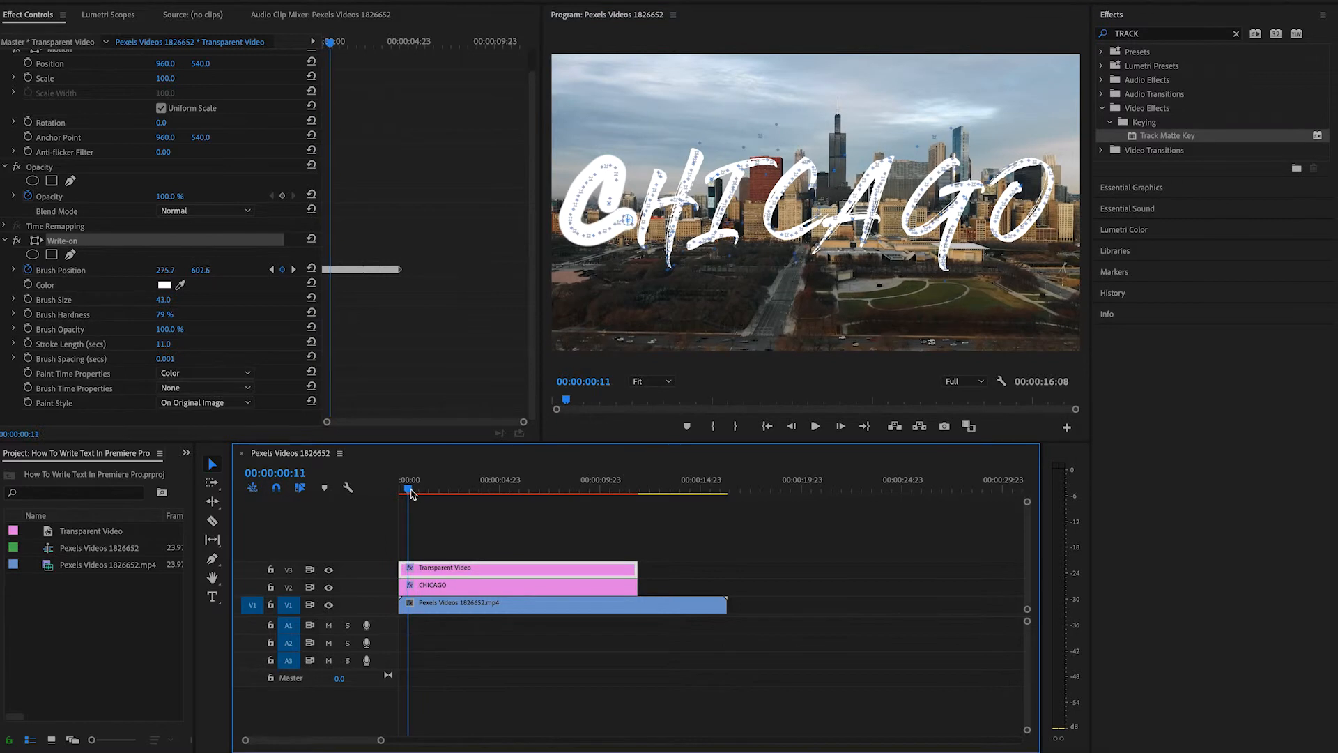
drag(410, 493, 392, 495)
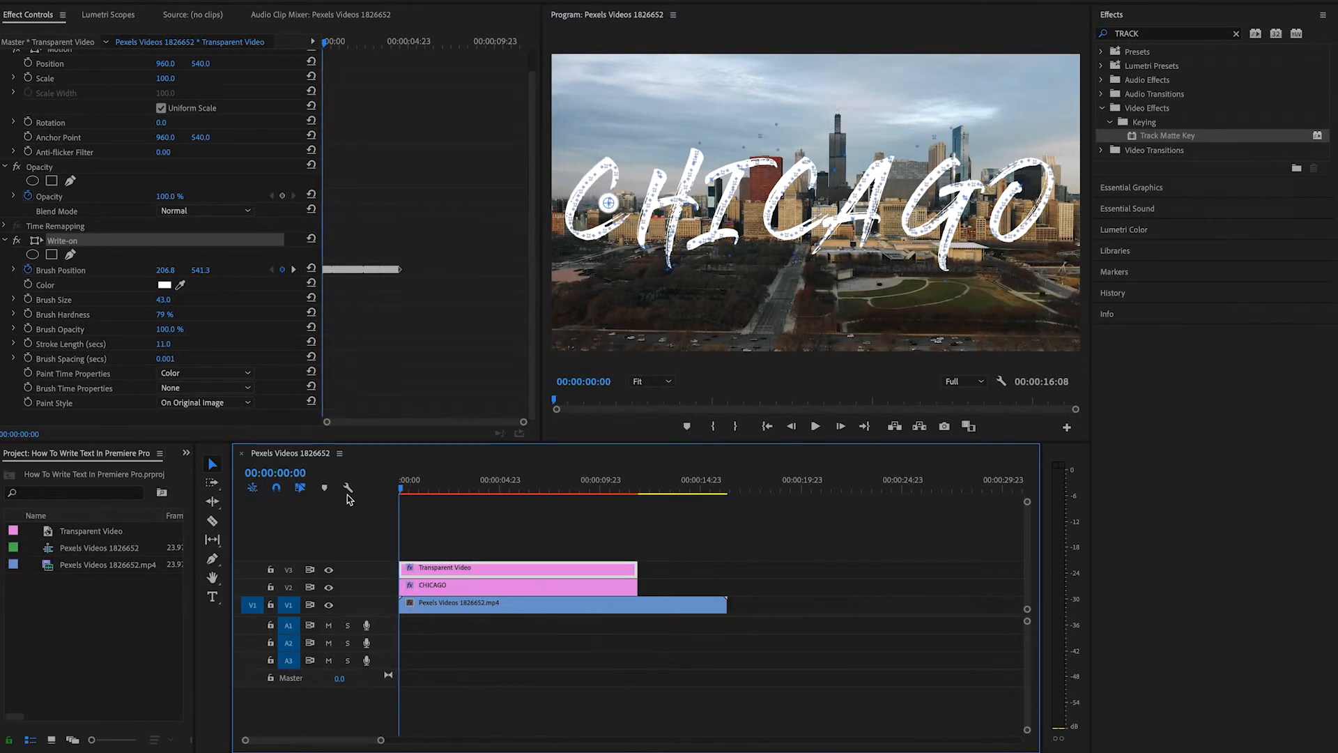
Apply Track Matte Key to the CHICAGO title clip again with Video 3 as its matte and play the reveal from the start
click(491, 586)
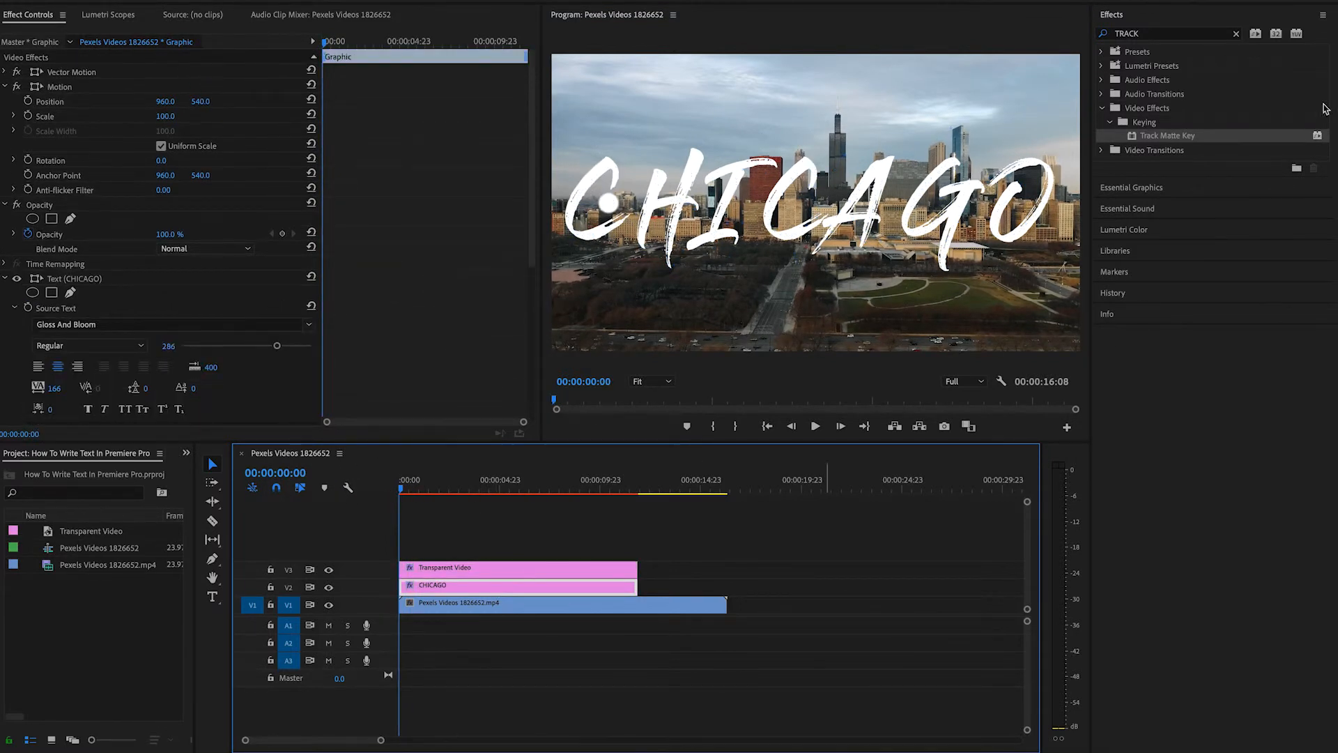
drag(1138, 138, 517, 592)
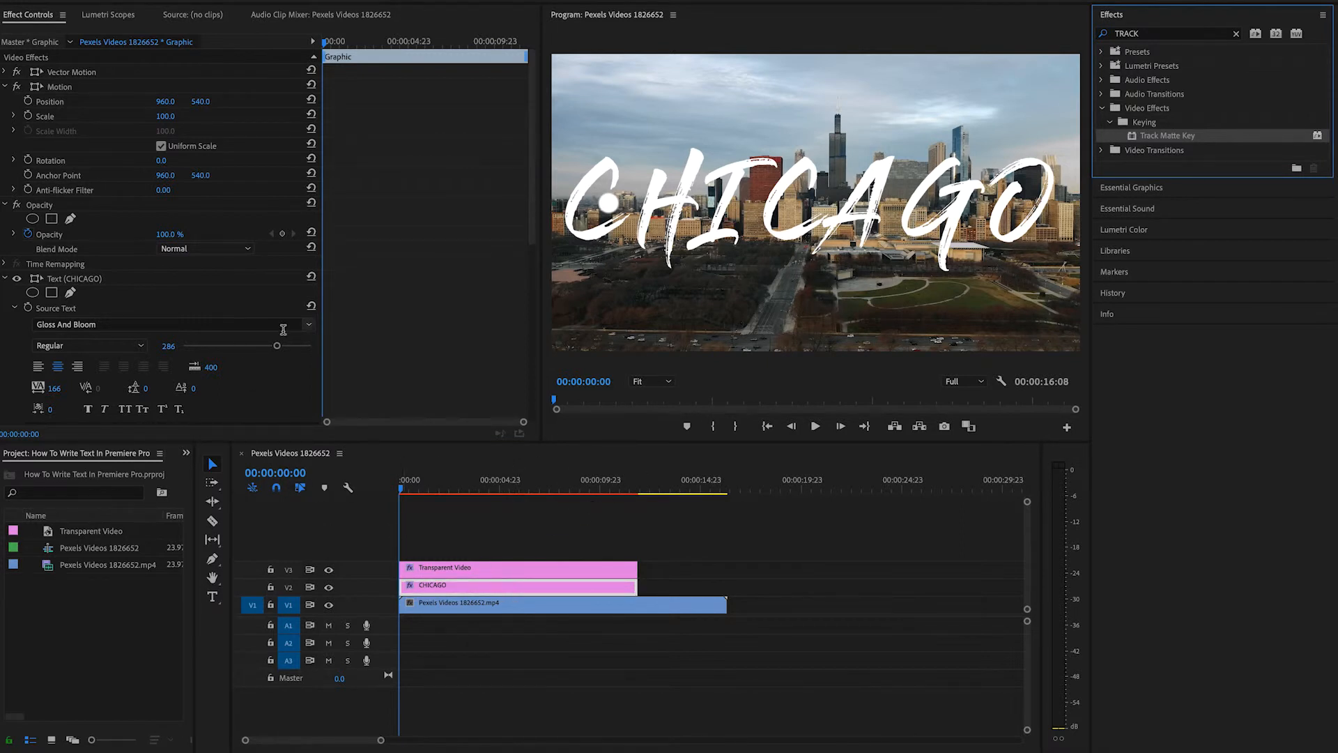
scroll(291, 425, down, 5)
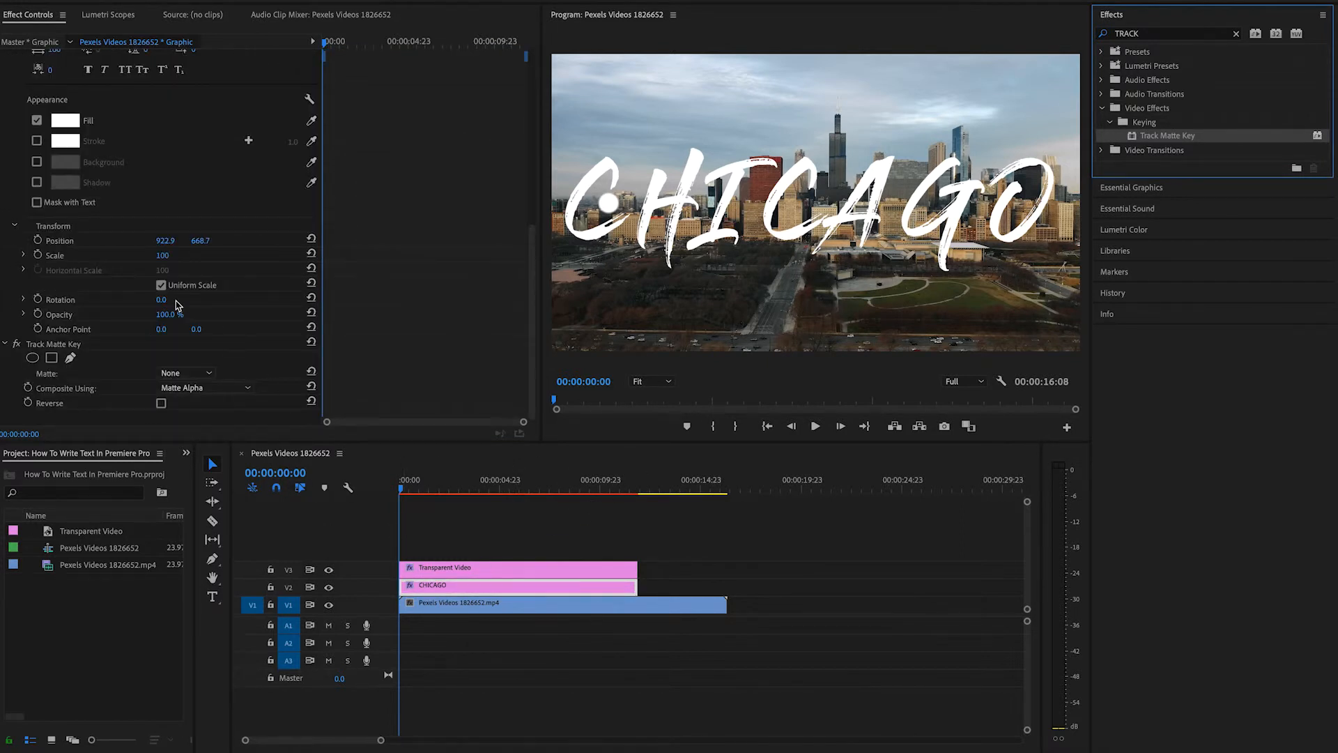
click(187, 373)
click(186, 407)
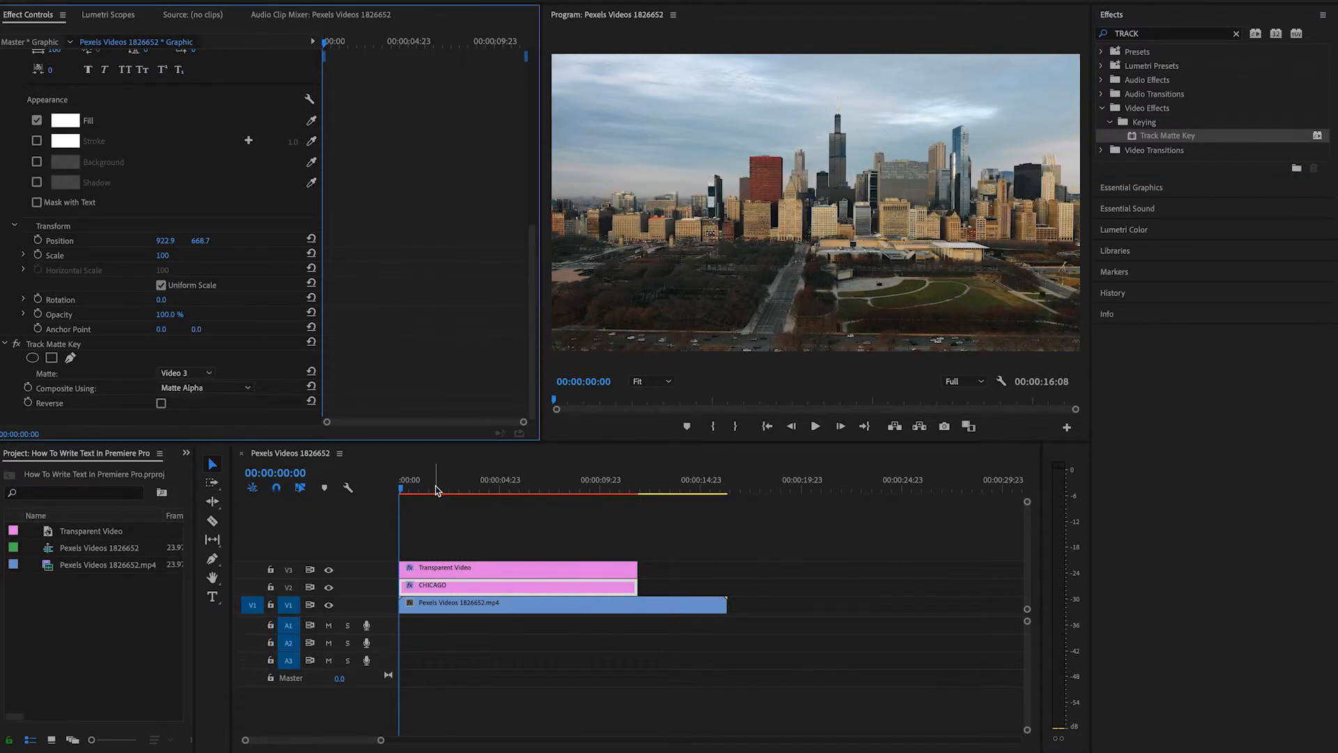
key(space)
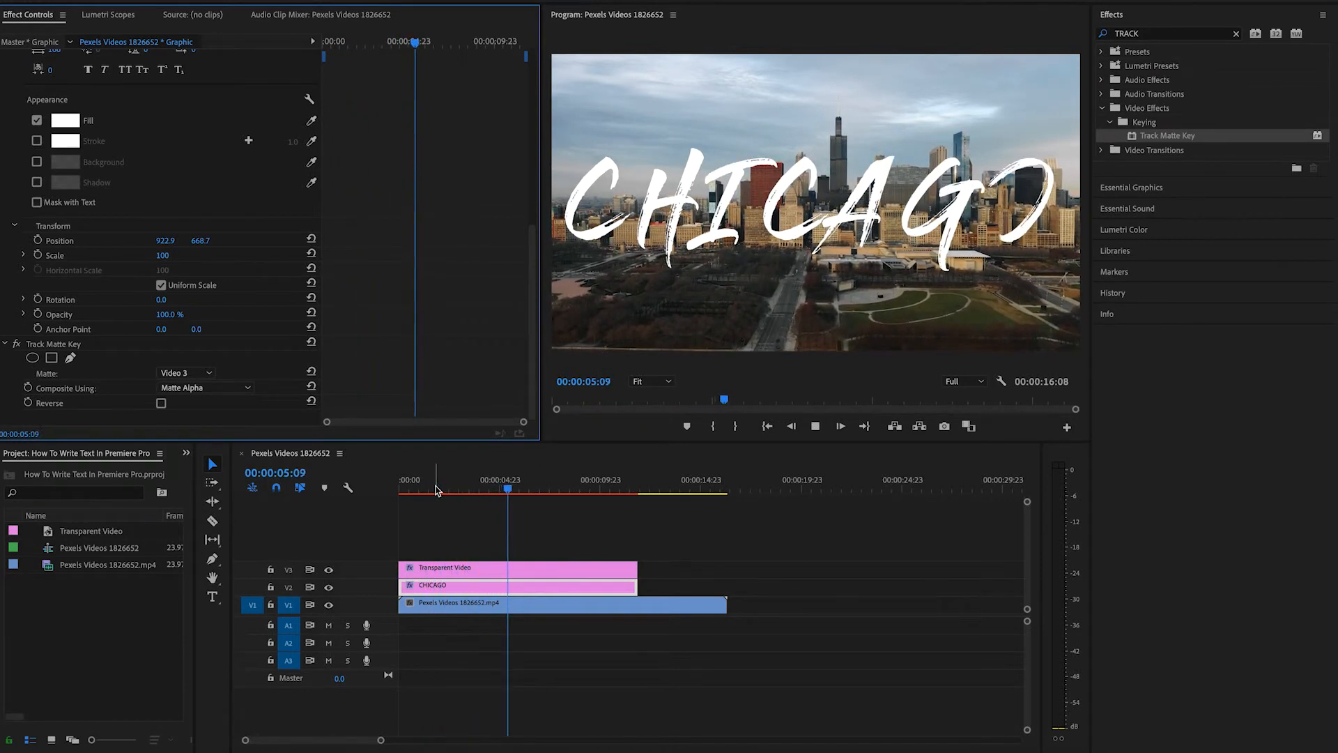
key(space)
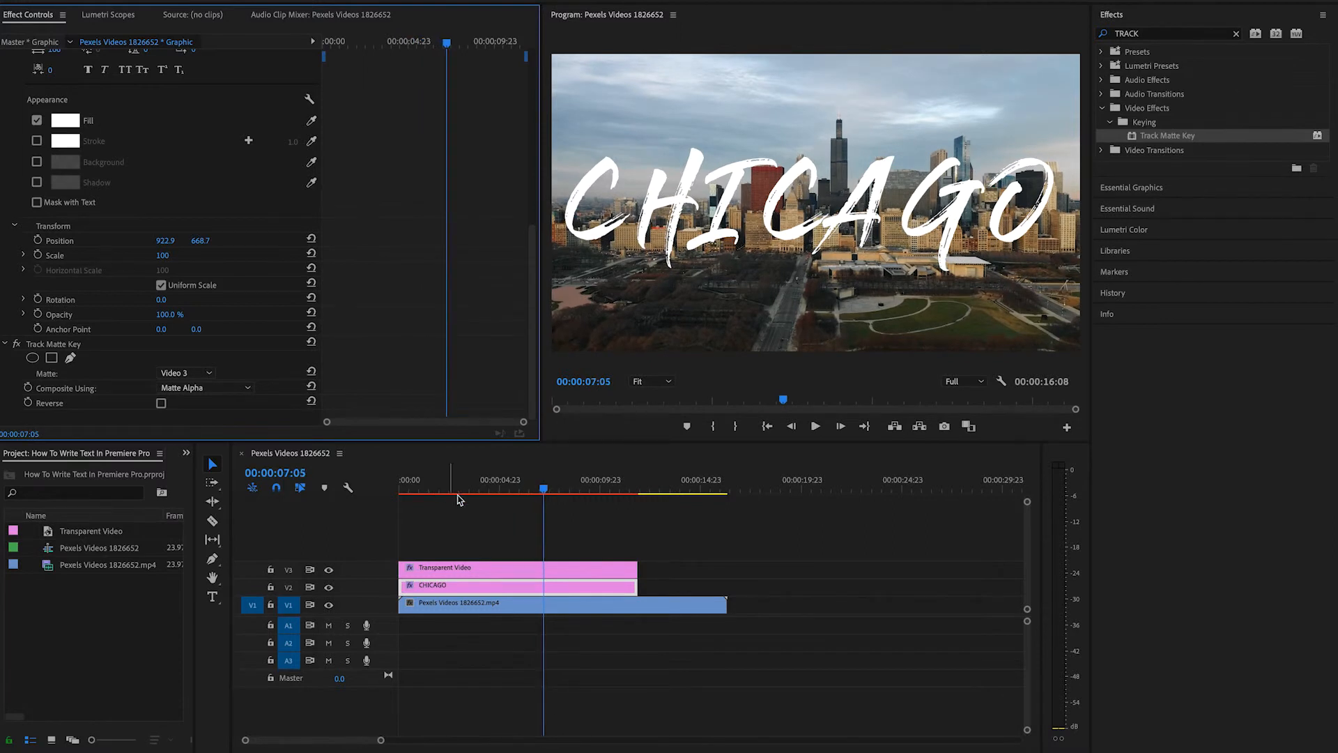
Select the Transparent Video, CHICAGO title and skyline footage clips and render previews for the selection
drag(449, 532, 573, 628)
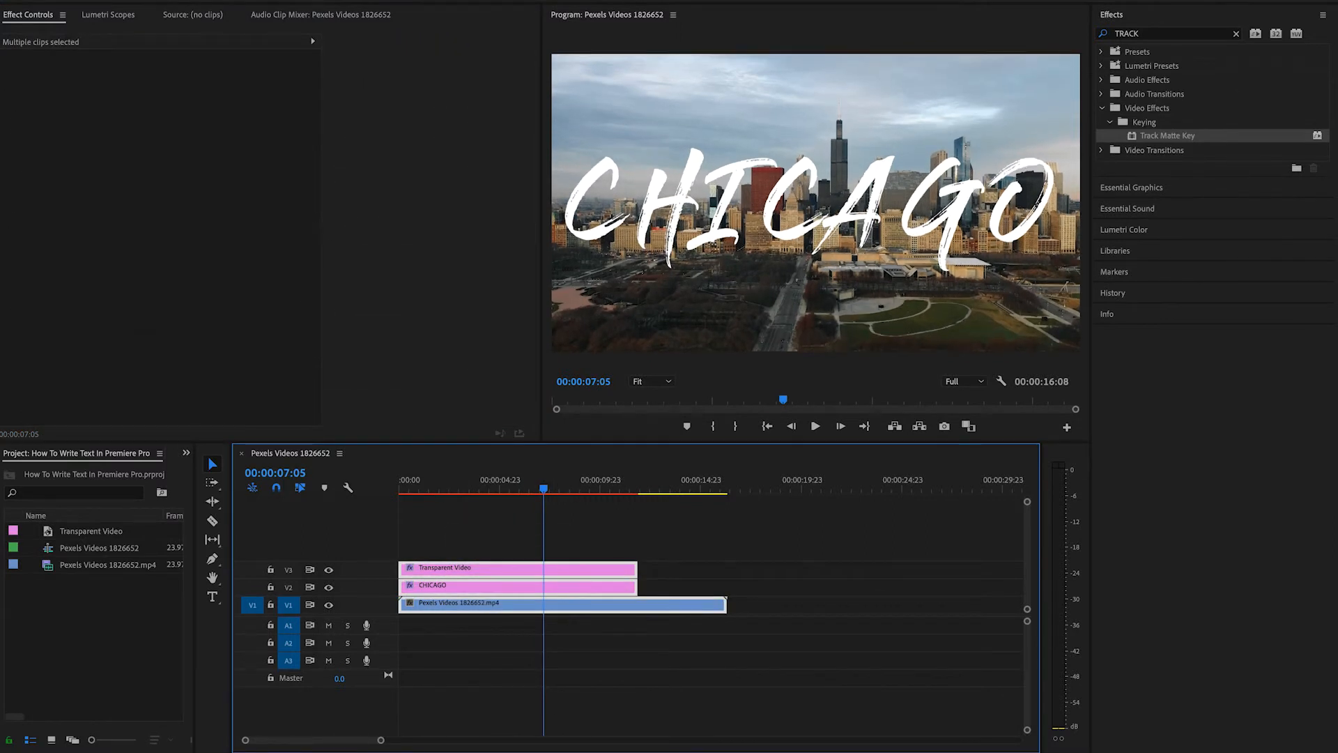
click(219, 1)
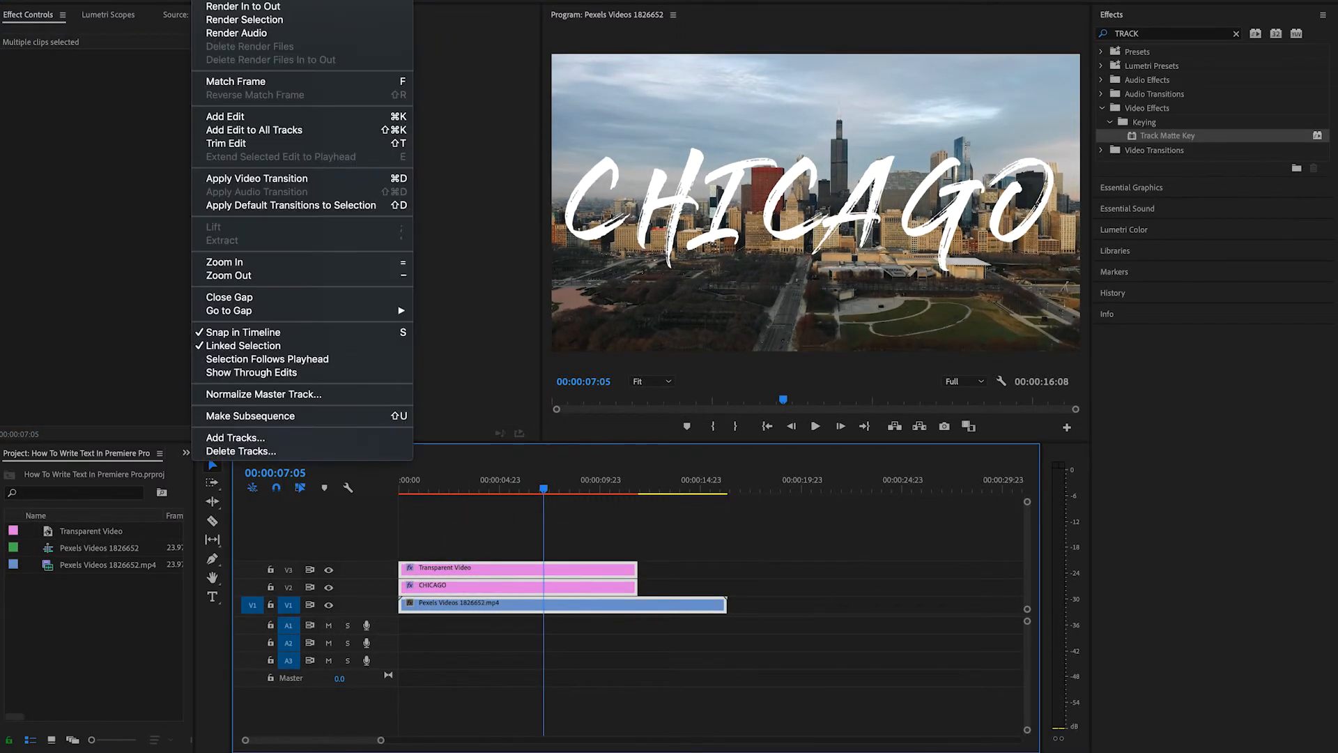
click(252, 20)
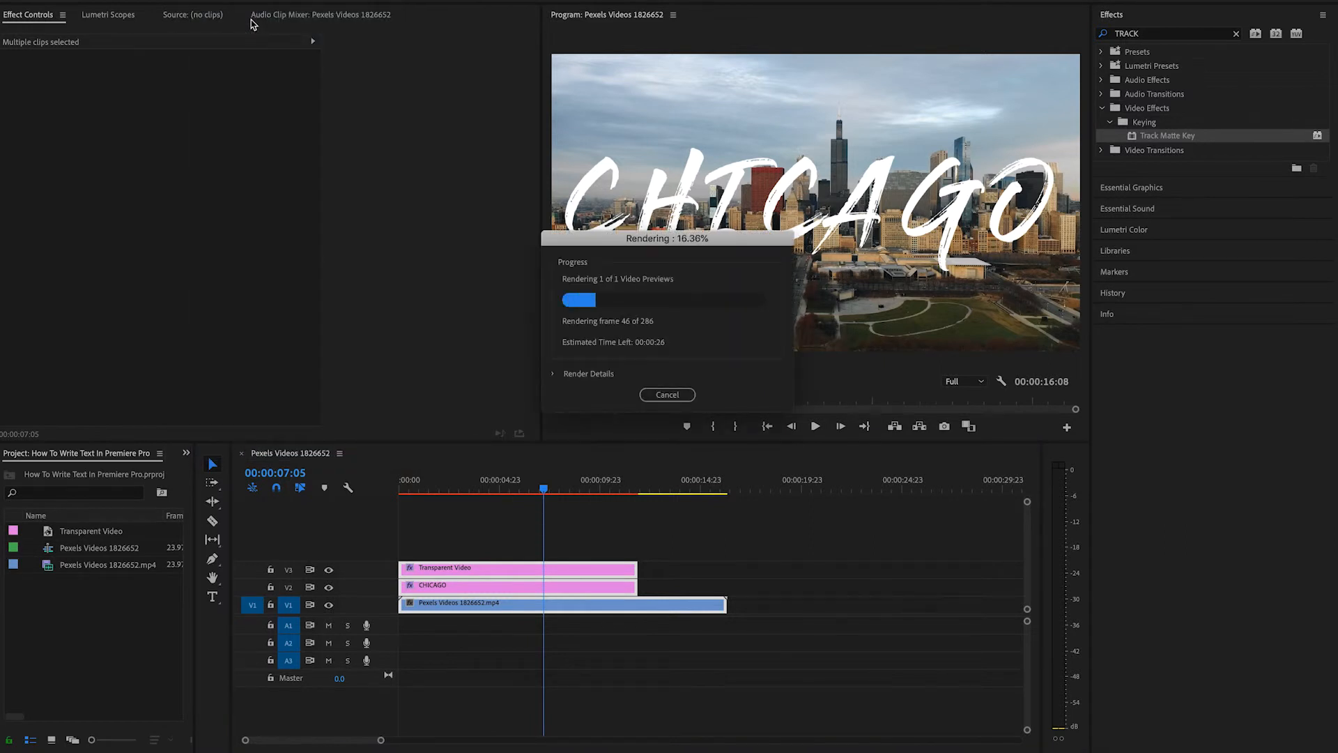